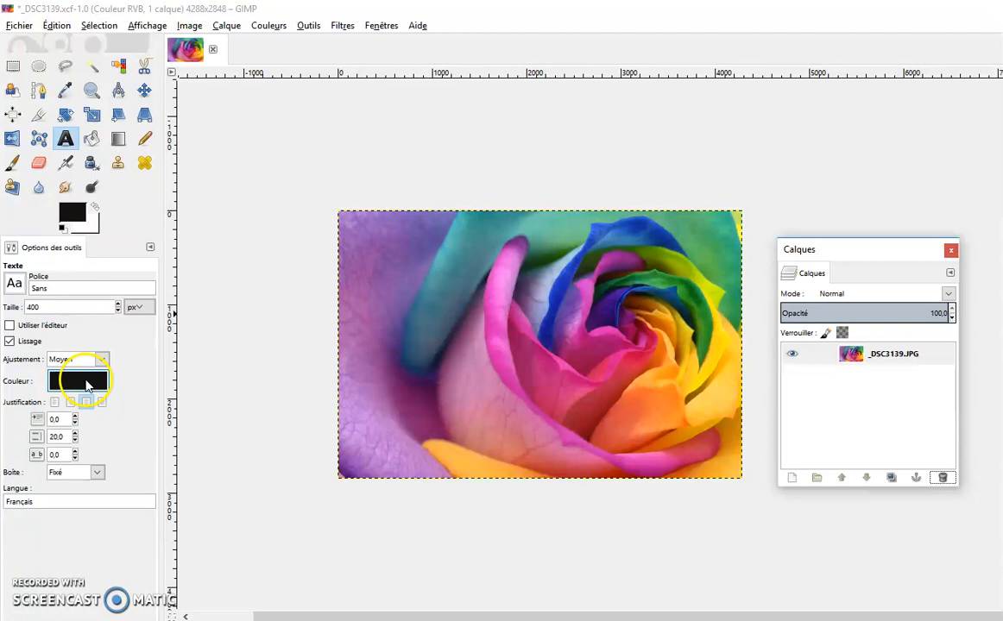
# Add the text "JOYEUX ANNIVERSAIRE" in black Sans at 400 px, starting near the upper-left part of the rose photo.
pyautogui.click(360, 272)
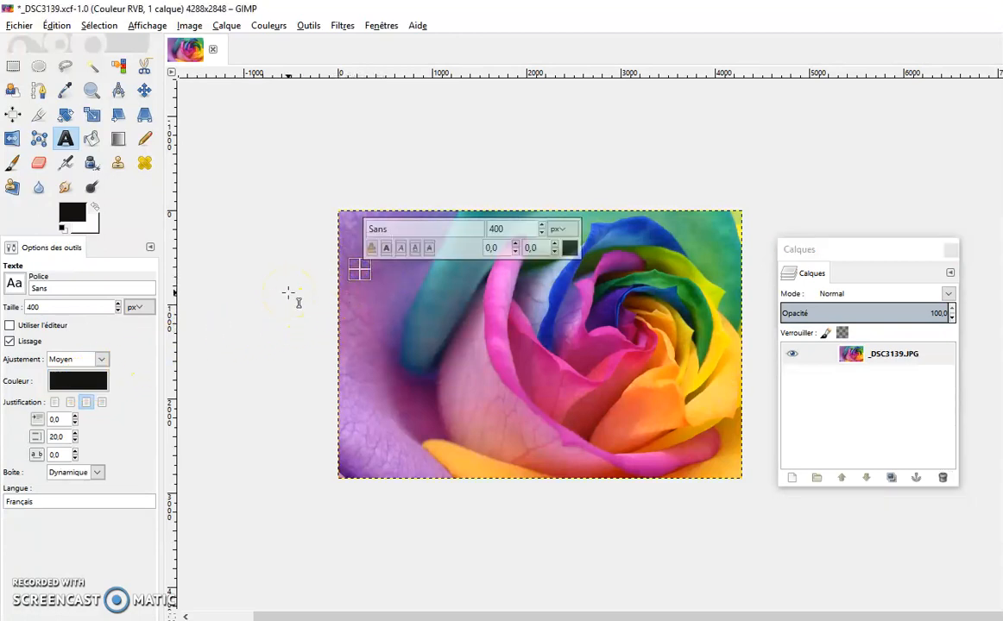
pyautogui.write('JO')
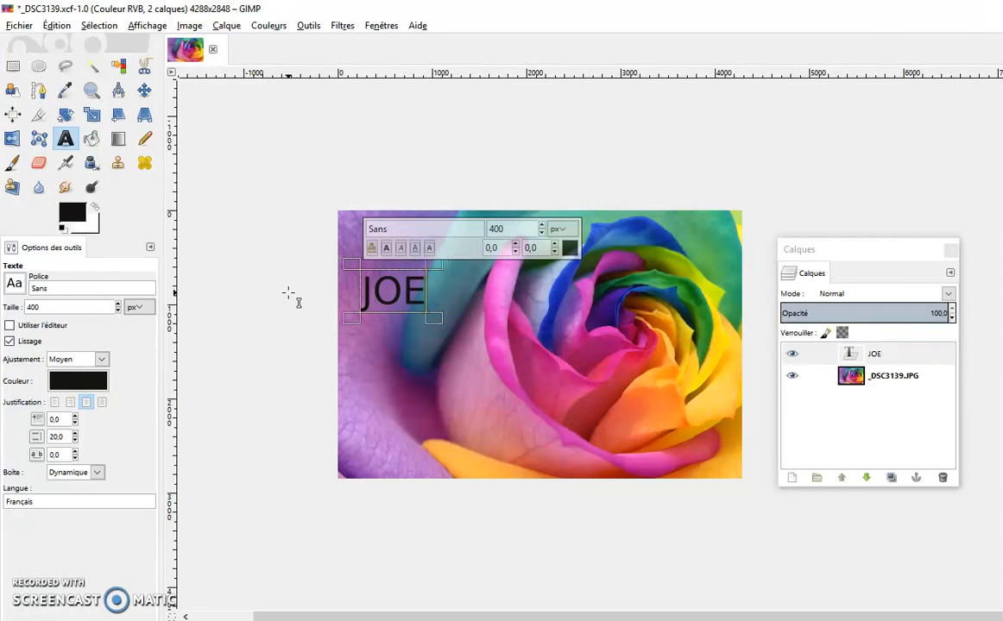
pyautogui.write('YEUX ANNI')
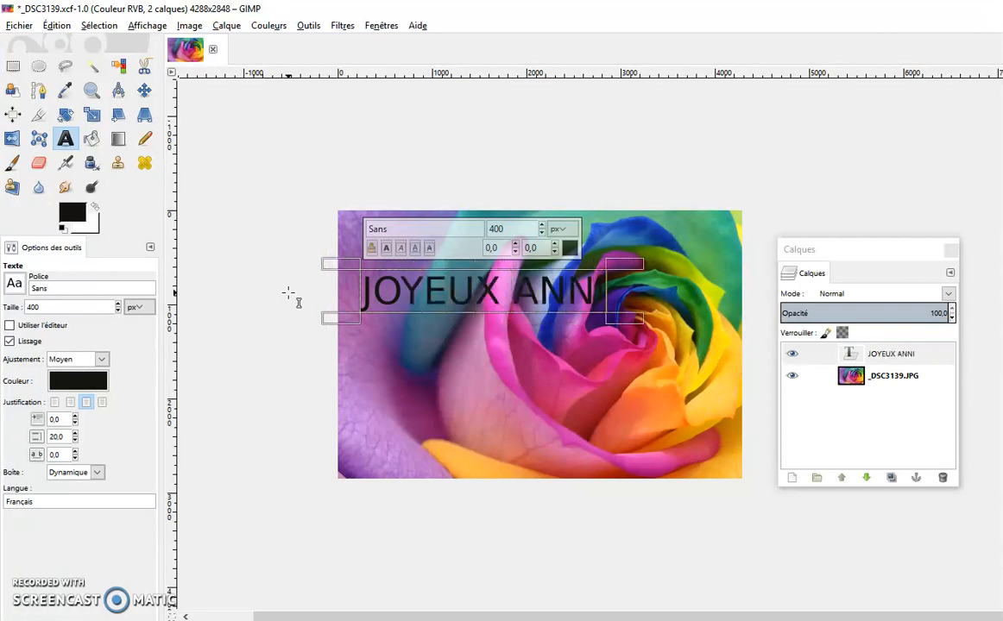
pyautogui.write('VERSAIRE')
# Select all of the "JOYEUX ANNIVERSAIRE" text and set its size to 350 px.
pyautogui.click(454, 310)
pyautogui.hotkey('ctrl', 'a')
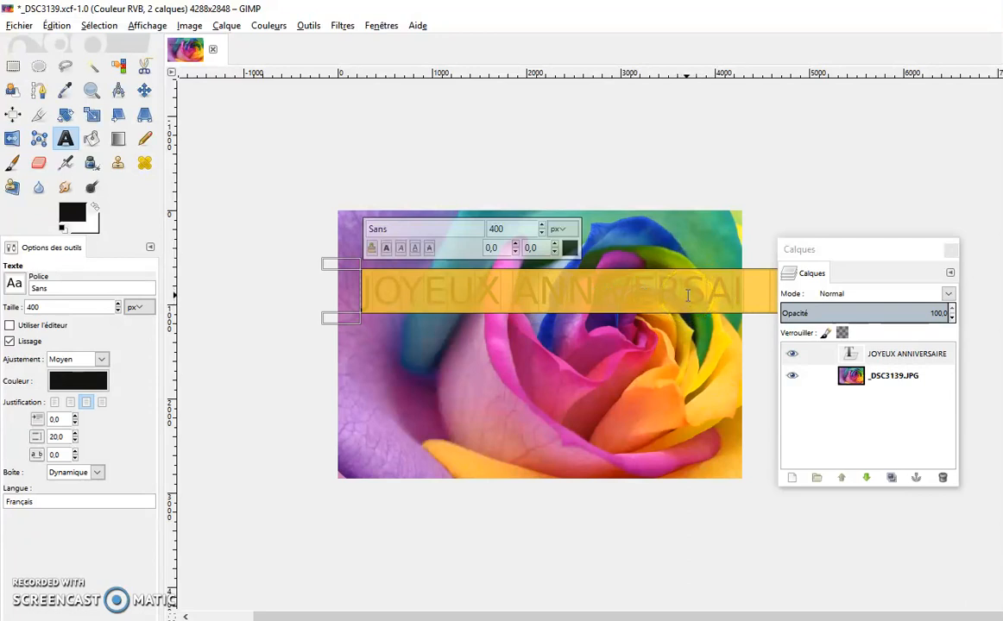
pyautogui.click(60, 308)
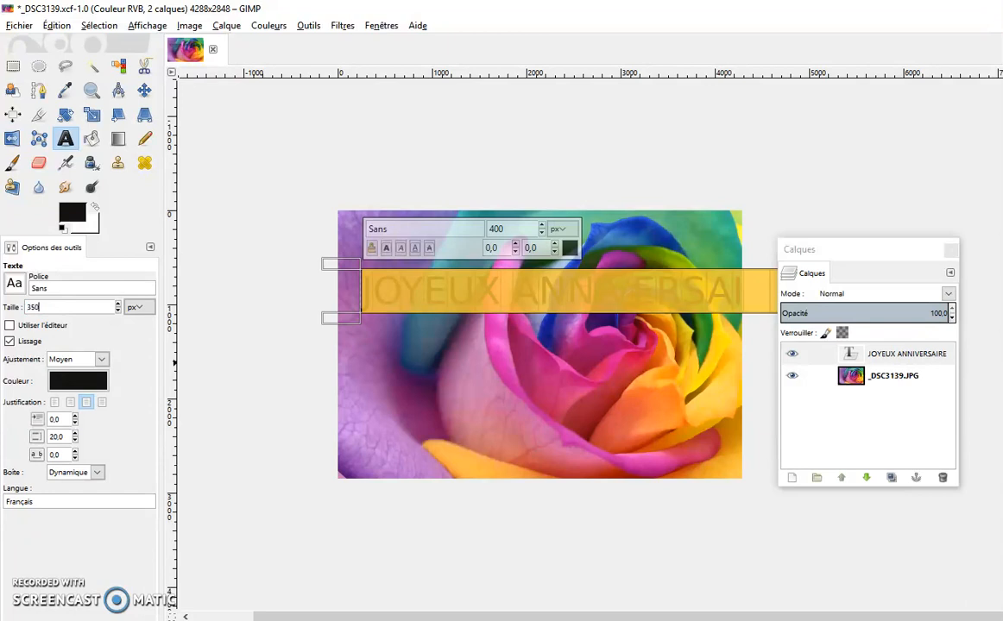
pyautogui.write('350')
pyautogui.press('Return')
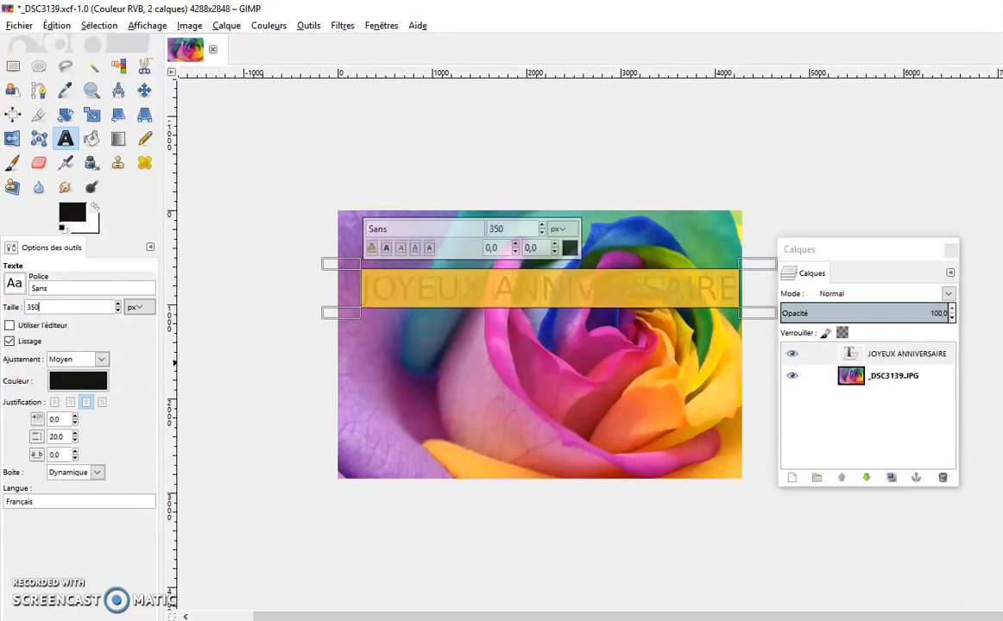
# Recolour the selected text yellow (ffde06) by sampling the colour from a yellow petal in the photo.
pyautogui.click(90, 388)
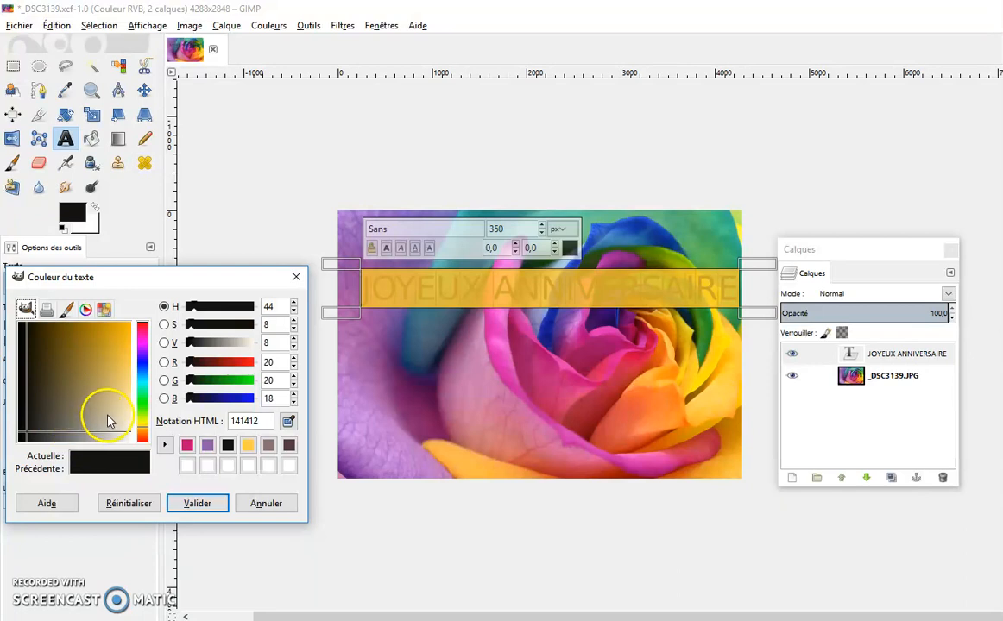
pyautogui.click(289, 421)
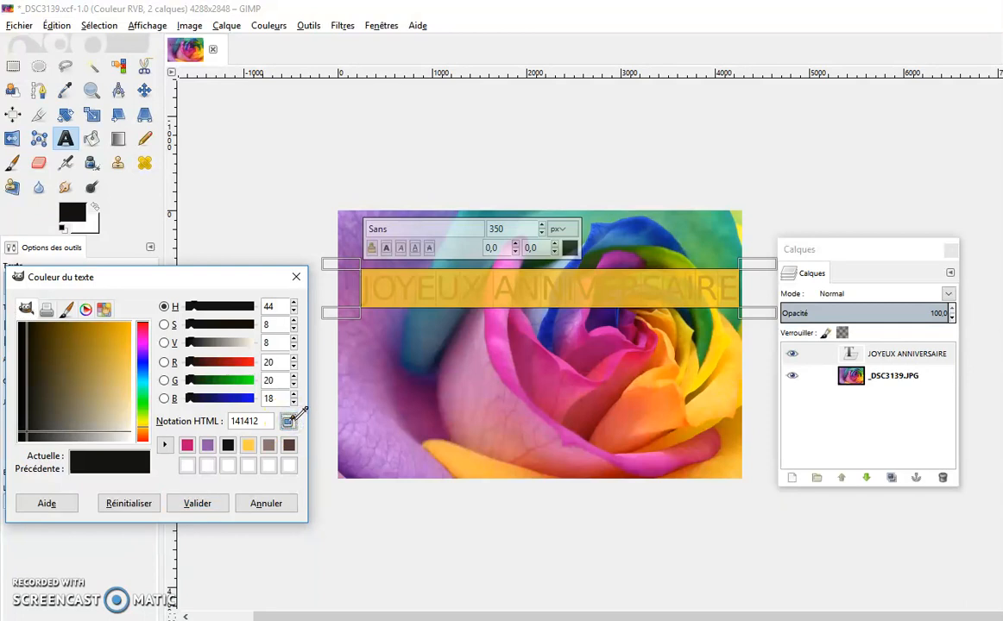
pyautogui.click(704, 379)
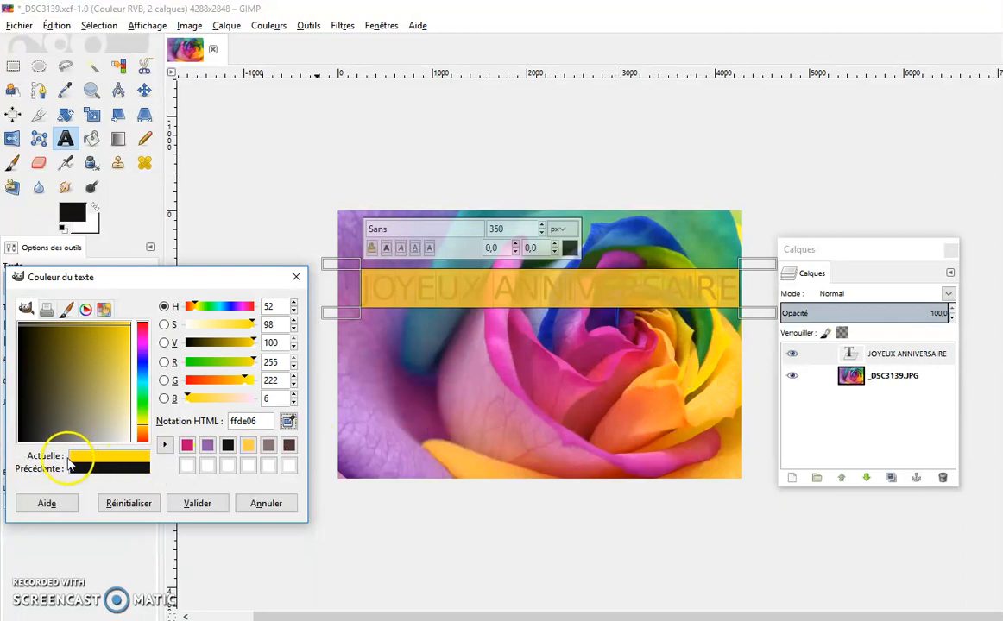
pyautogui.click(196, 504)
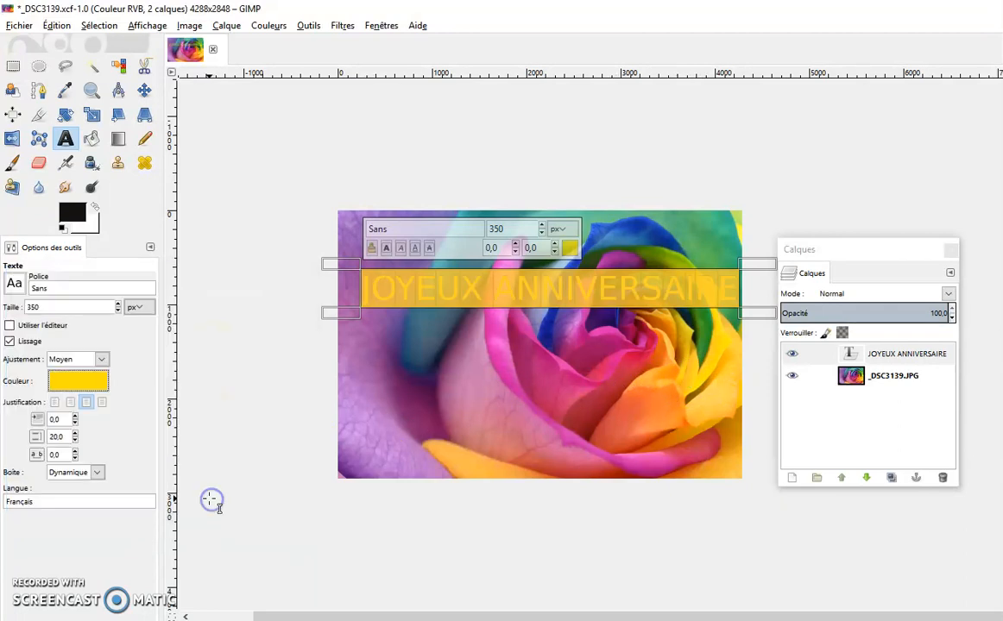
# Move the "JOYEUX ANNIVERSAIRE" text up close to the top edge of the photo.
pyautogui.click(144, 89)
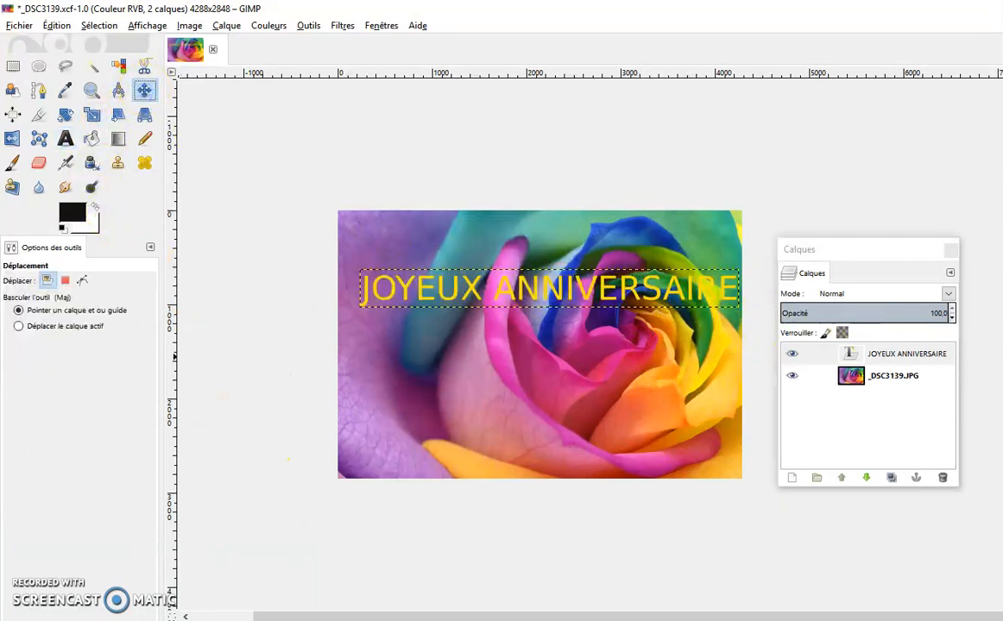
pyautogui.scroll(4, 479, 298)
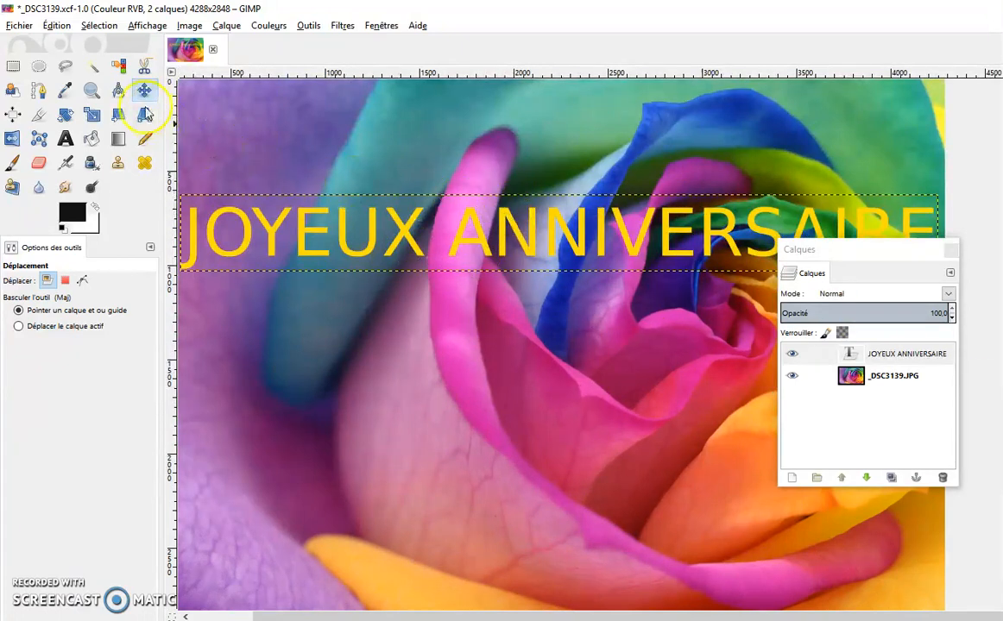
pyautogui.moveTo(506, 221); pyautogui.dragTo(494, 116)
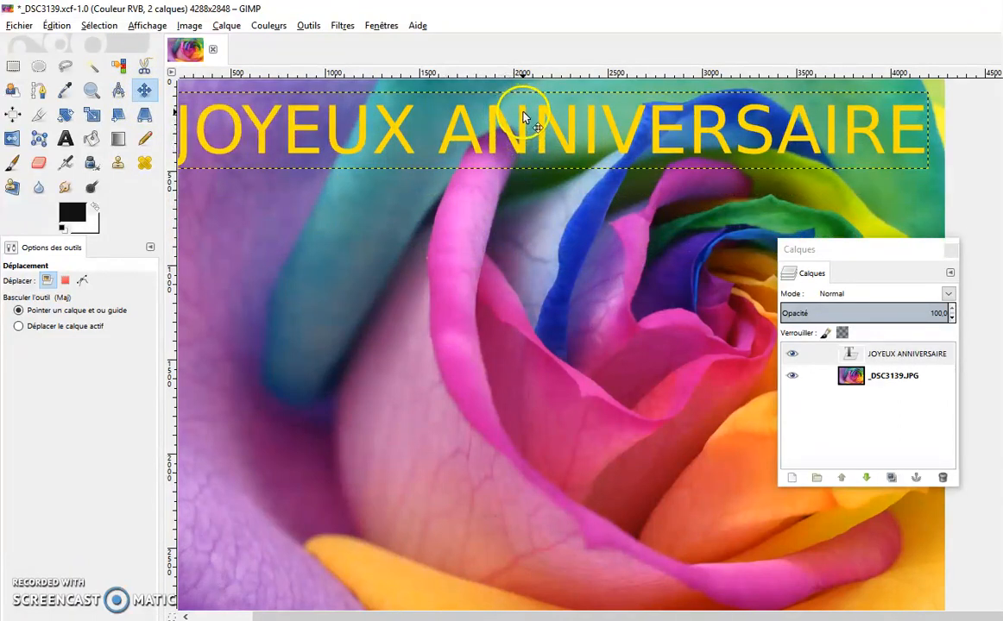
# Try moving from a spot between the letters, shifting the photo layer down, and undo that move.
pyautogui.moveTo(559, 166); pyautogui.dragTo(552, 212)
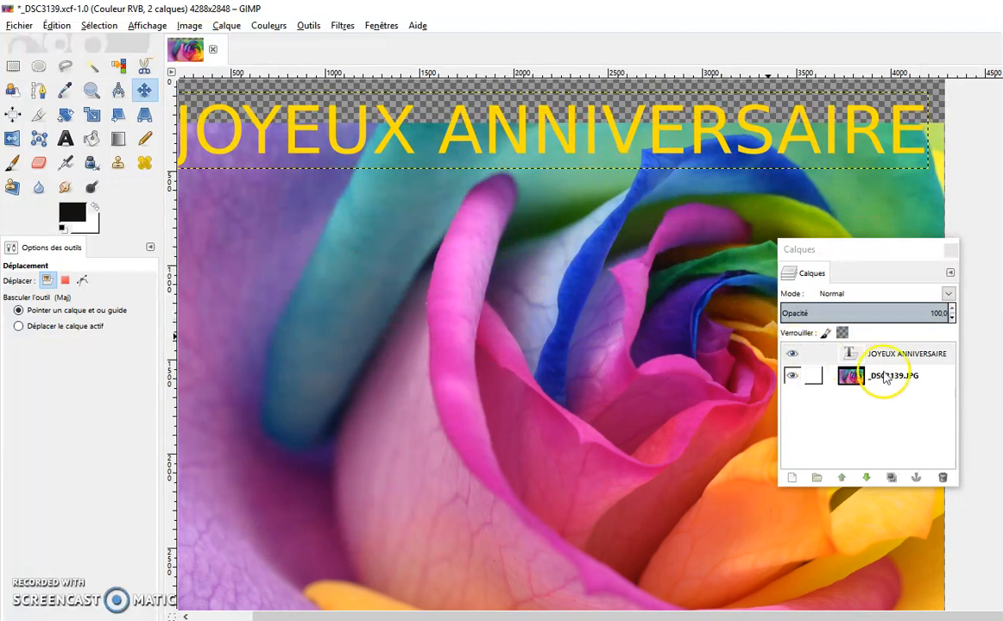
pyautogui.hotkey('ctrl', 'z')
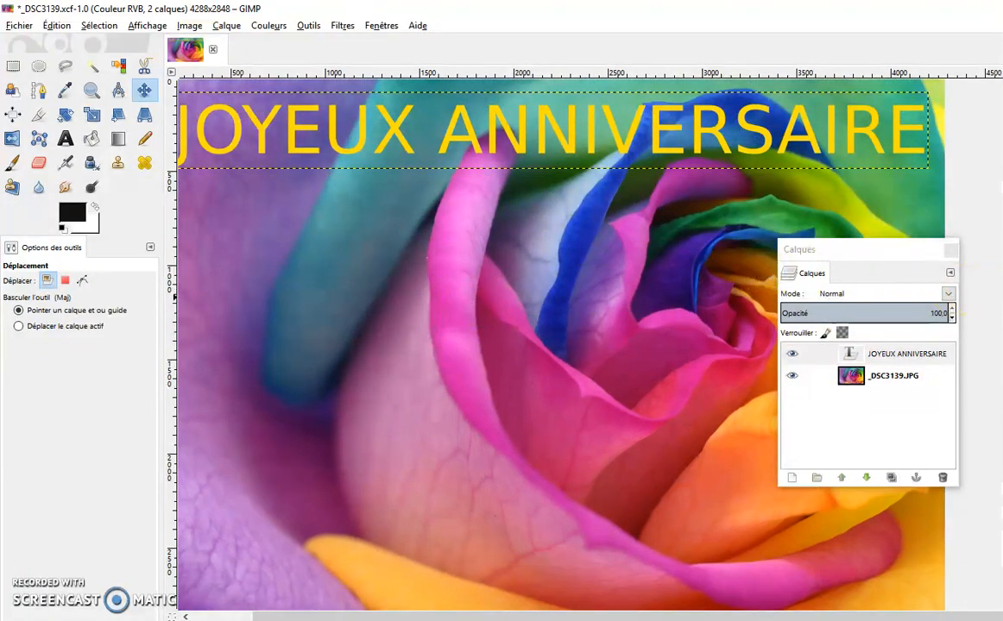
# Hide the JOYEUX ANNIVERSAIRE layer and show it again to check what it contains.
pyautogui.press('-')
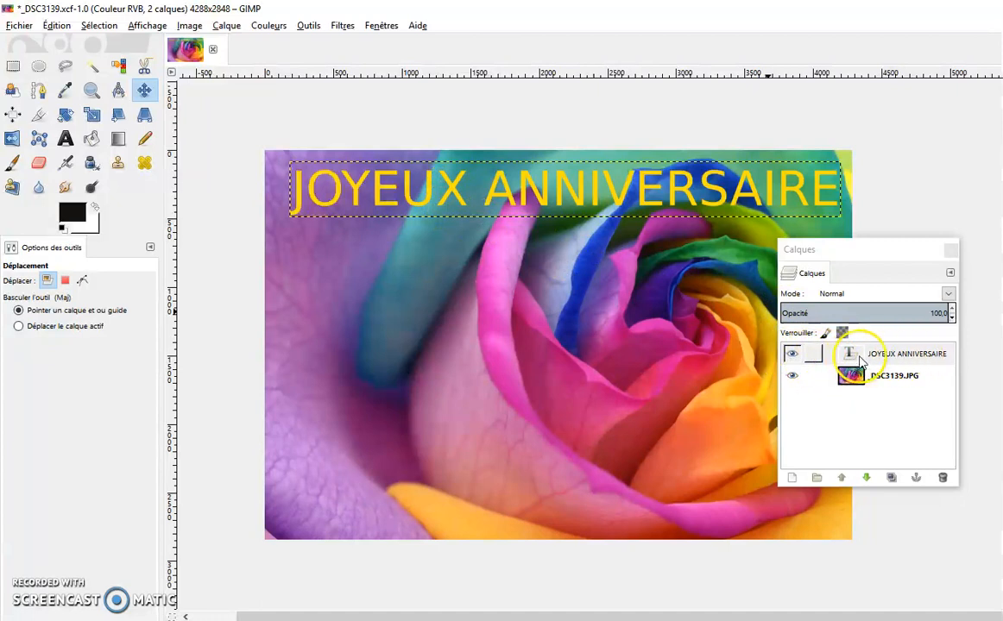
pyautogui.click(792, 355)
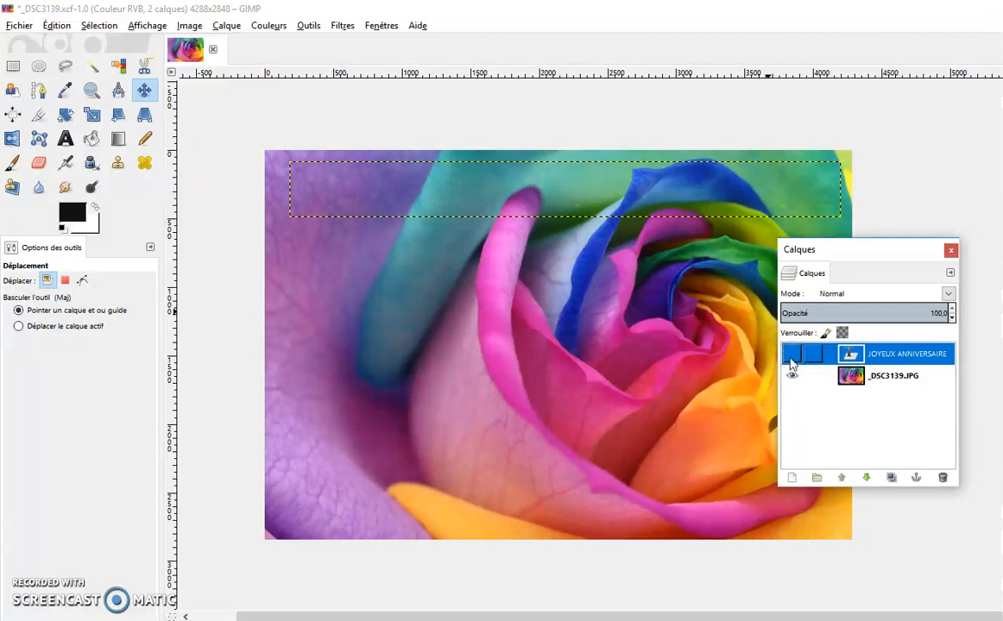
pyautogui.click(792, 355)
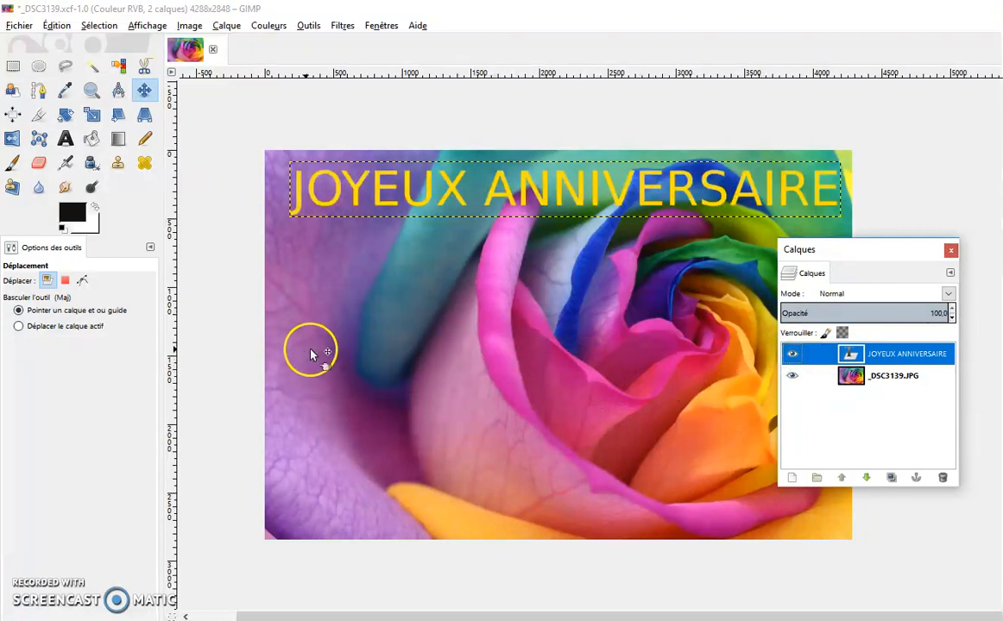
# Draw a text box across the middle of the rose, fill it with "DSF SDFDSF DS FSFSD SDFFSFFDSF FD", and delete that text layer.
pyautogui.click(65, 140)
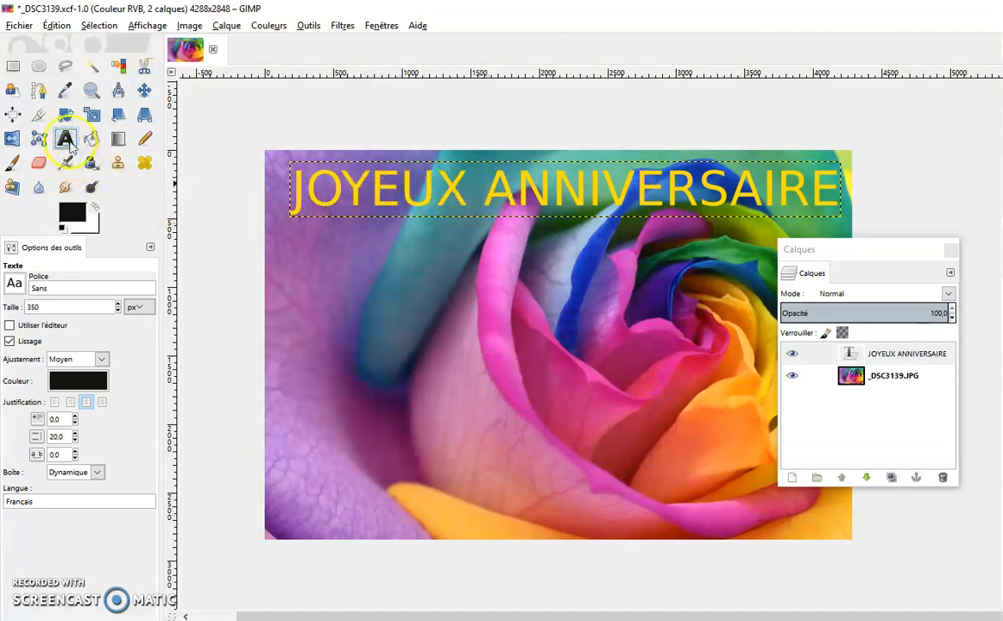
pyautogui.moveTo(328, 281); pyautogui.dragTo(734, 470)
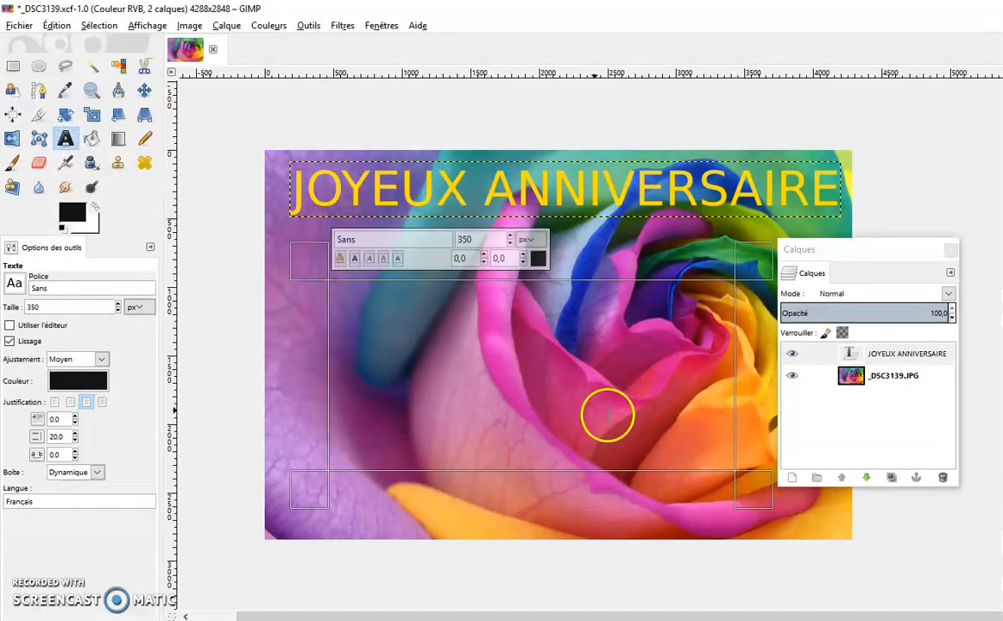
pyautogui.write('DSF SD')
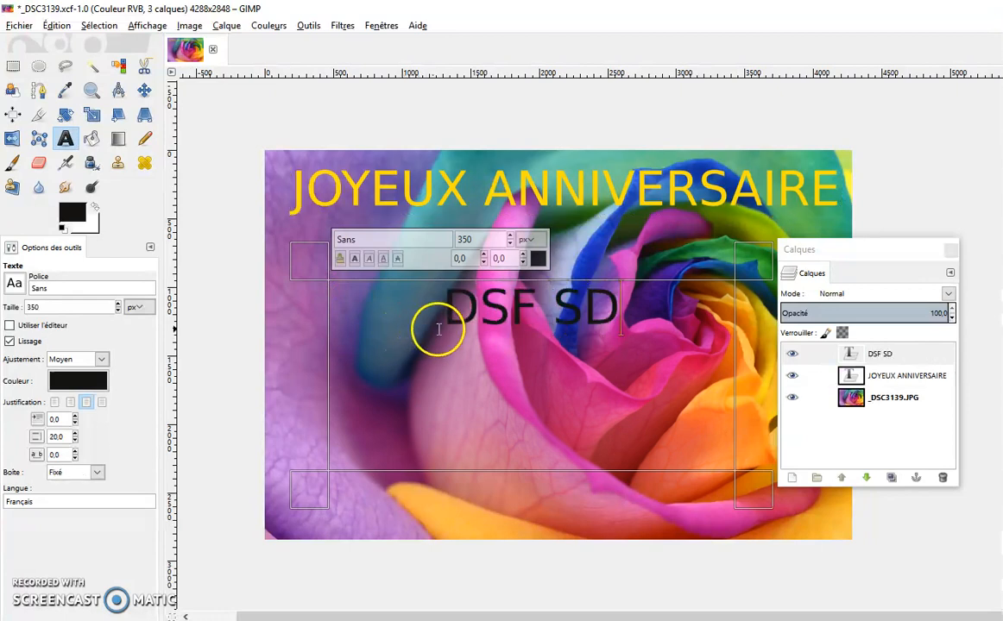
pyautogui.write('FDSF DS FSFSD')
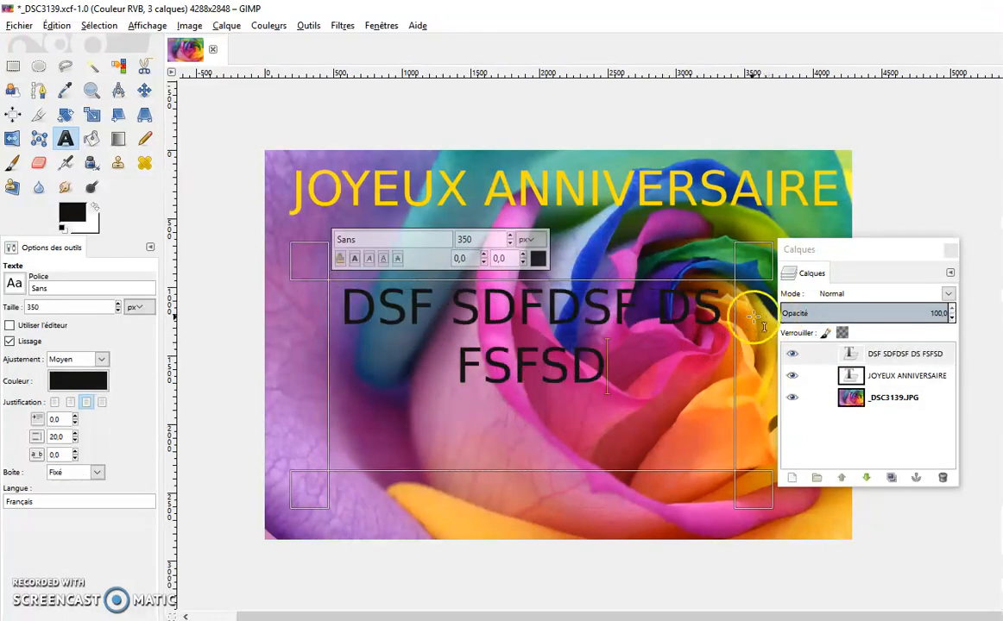
pyautogui.write(' SDFF')
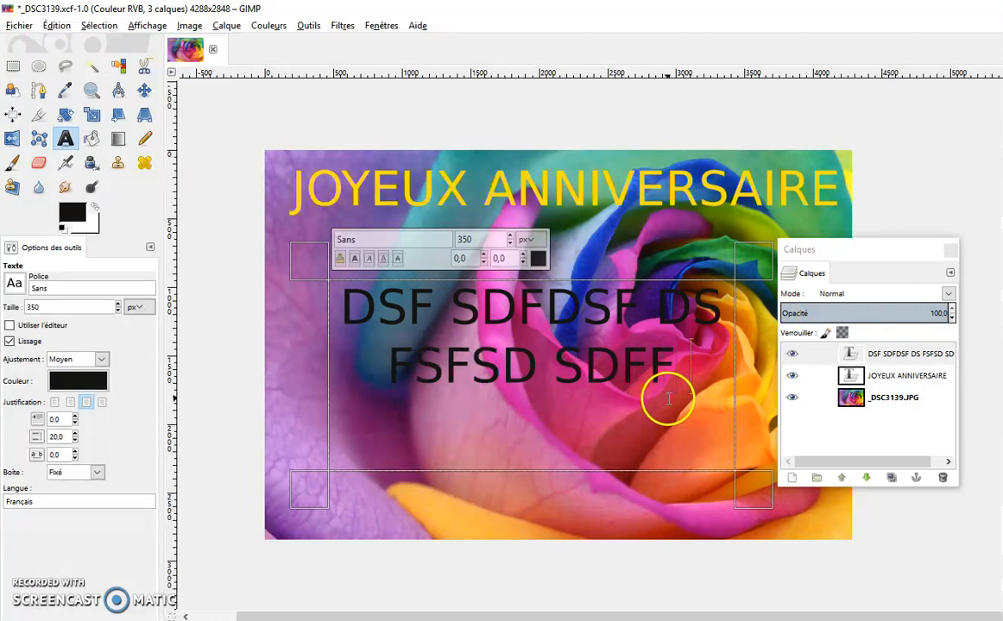
pyautogui.write('SFFDSF FD')
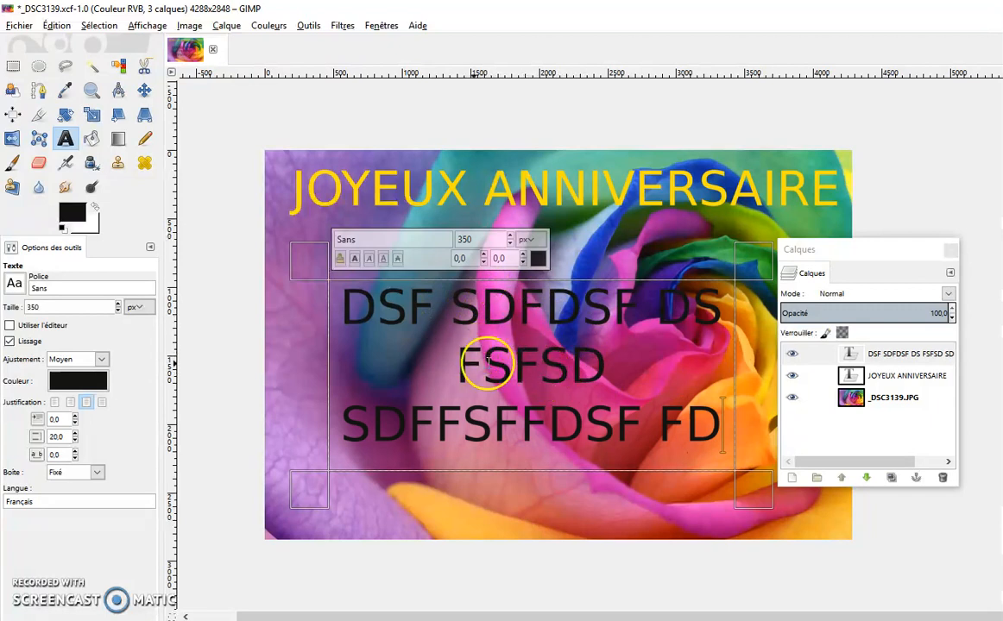
pyautogui.click(943, 478)
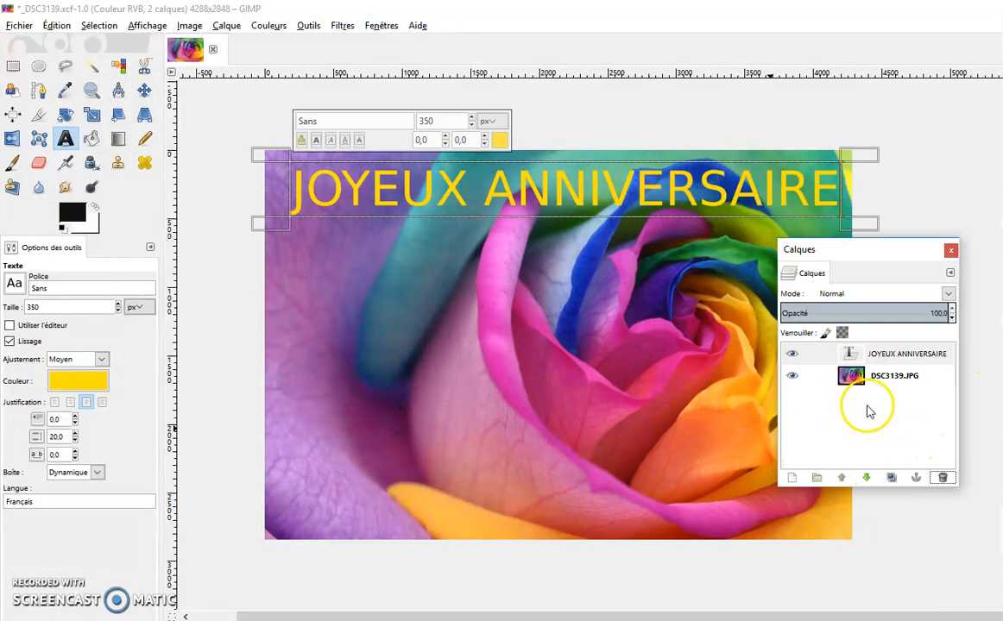
# Apply a black drop shadow to the JOYEUX ANNIVERSAIRE layer with X and Y offsets of 8, blur radius 15 and opacity 60.
pyautogui.moveTo(848, 255); pyautogui.dragTo(327, 306)
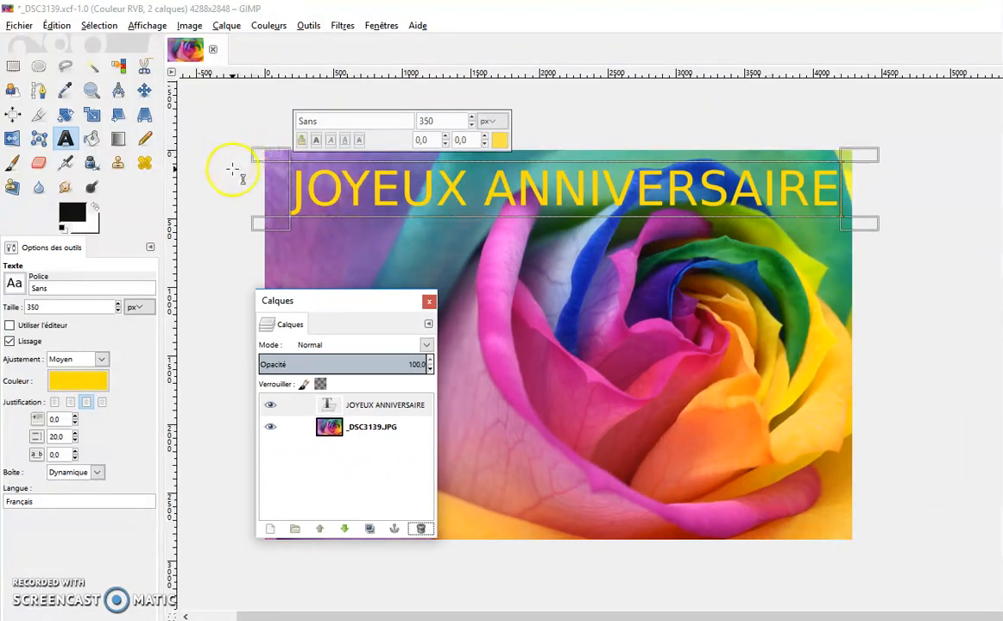
pyautogui.click(410, 405)
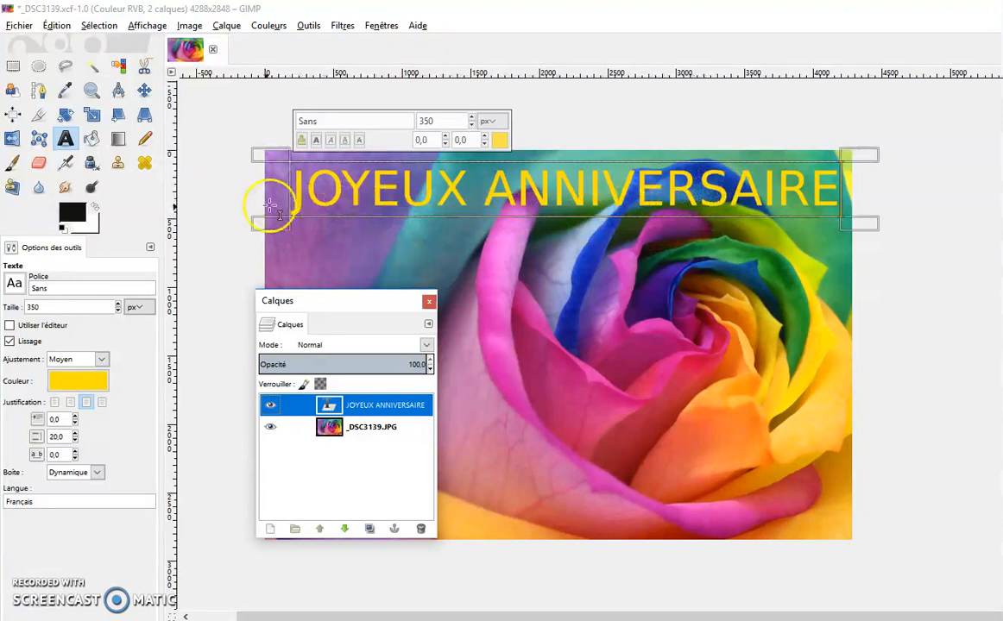
pyautogui.click(144, 91)
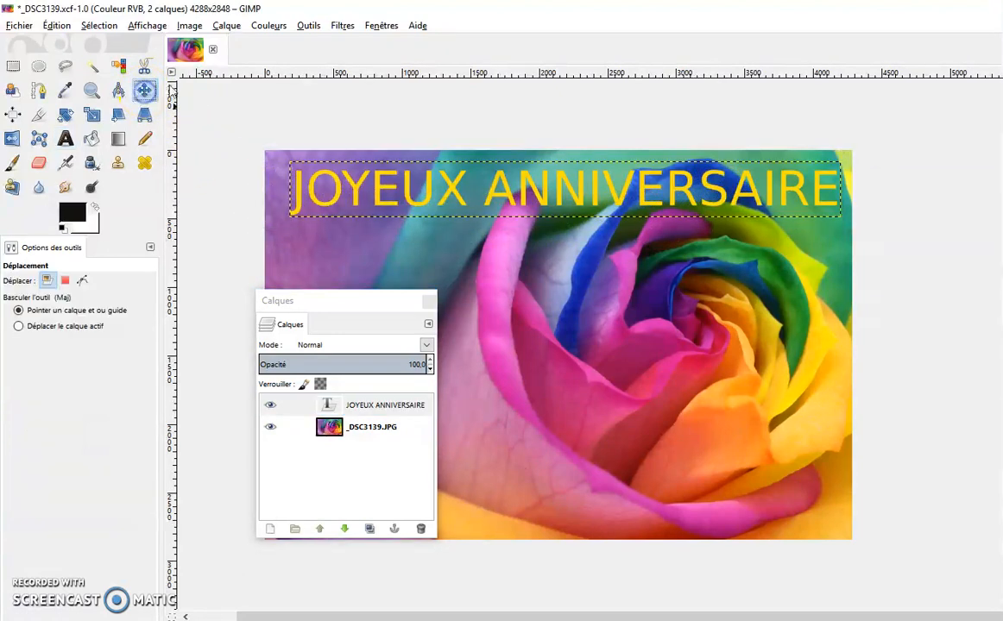
pyautogui.click(342, 25)
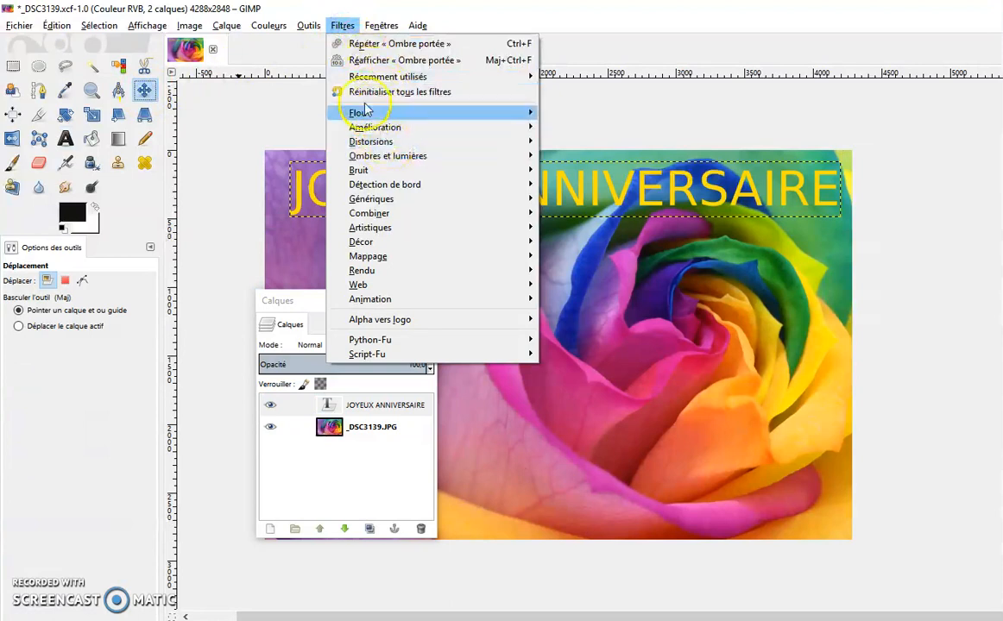
pyautogui.moveTo(424, 165)
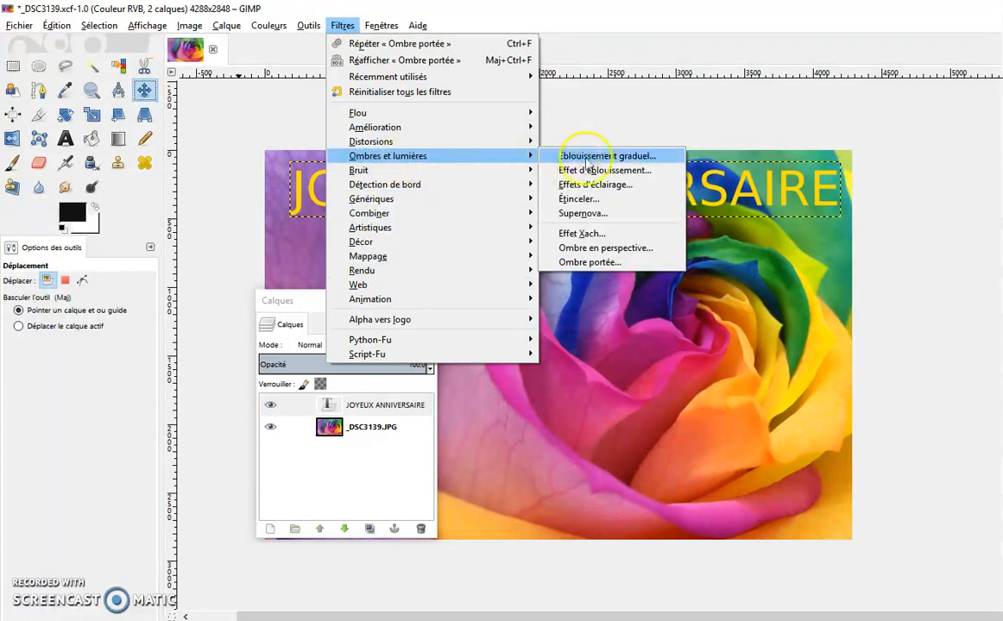
pyautogui.click(626, 272)
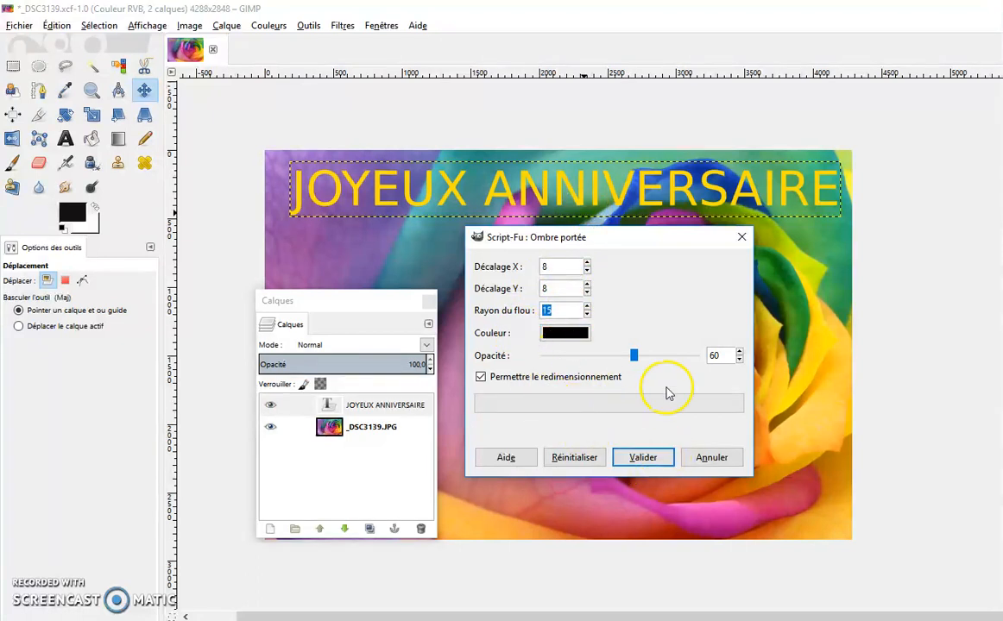
pyautogui.click(644, 458)
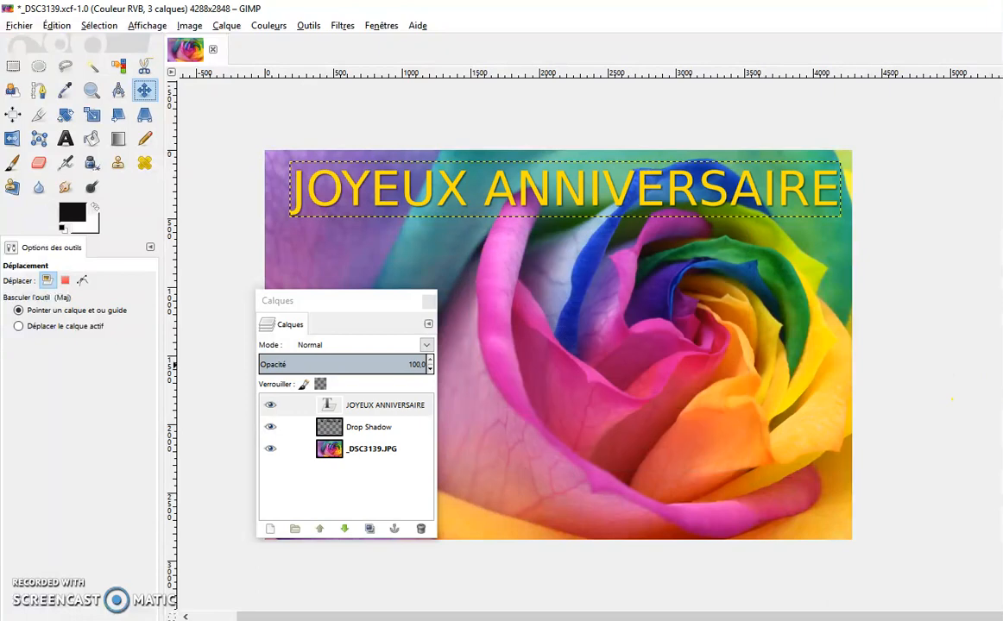
# Hide the Drop Shadow layer to compare the enlarged lettering without its shadow.
pyautogui.press('+')
pyautogui.press('+')
pyautogui.press('+')
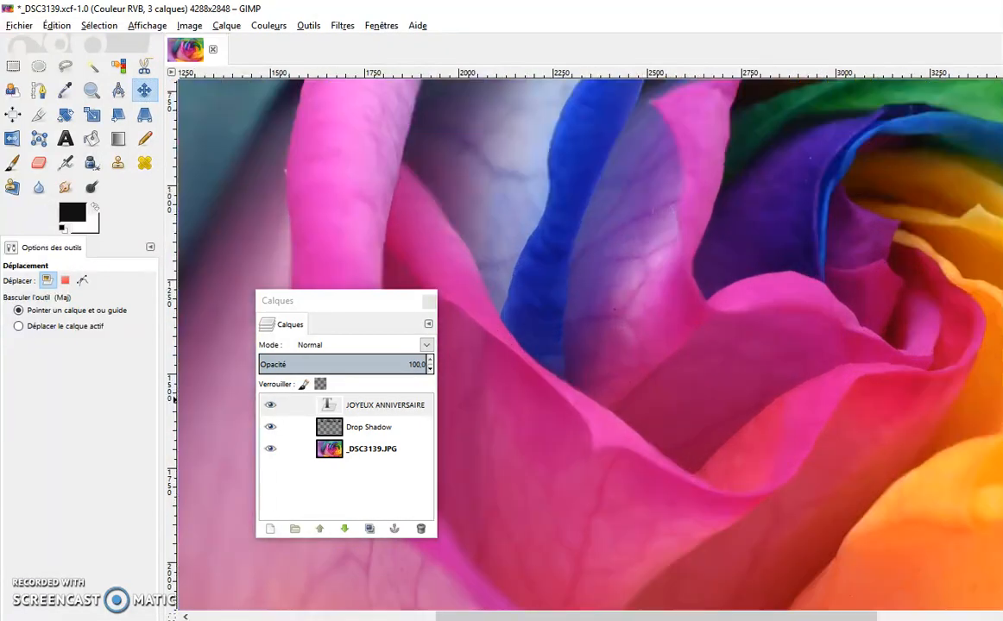
pyautogui.scroll(5, 587, 345)
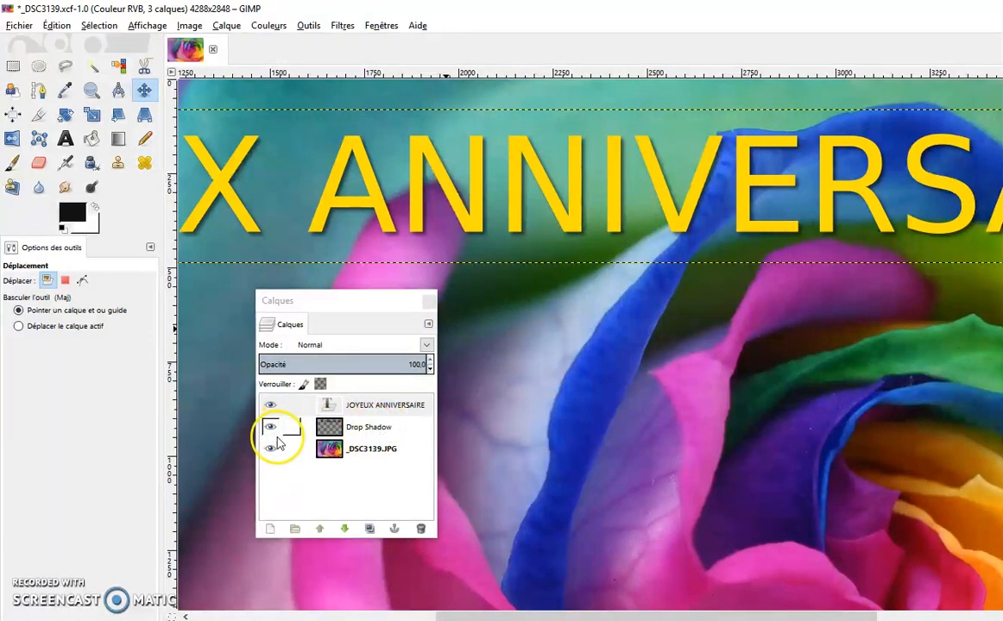
pyautogui.click(270, 429)
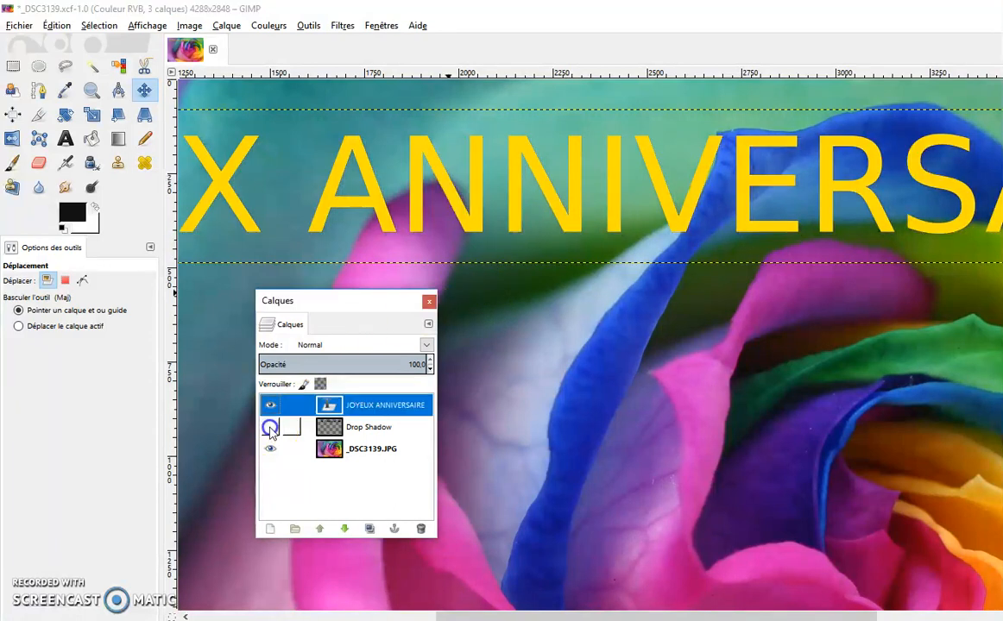
# Show the Drop Shadow layer again, toggling its visibility once more to compare the lettering with and without it.
pyautogui.click(269, 429)
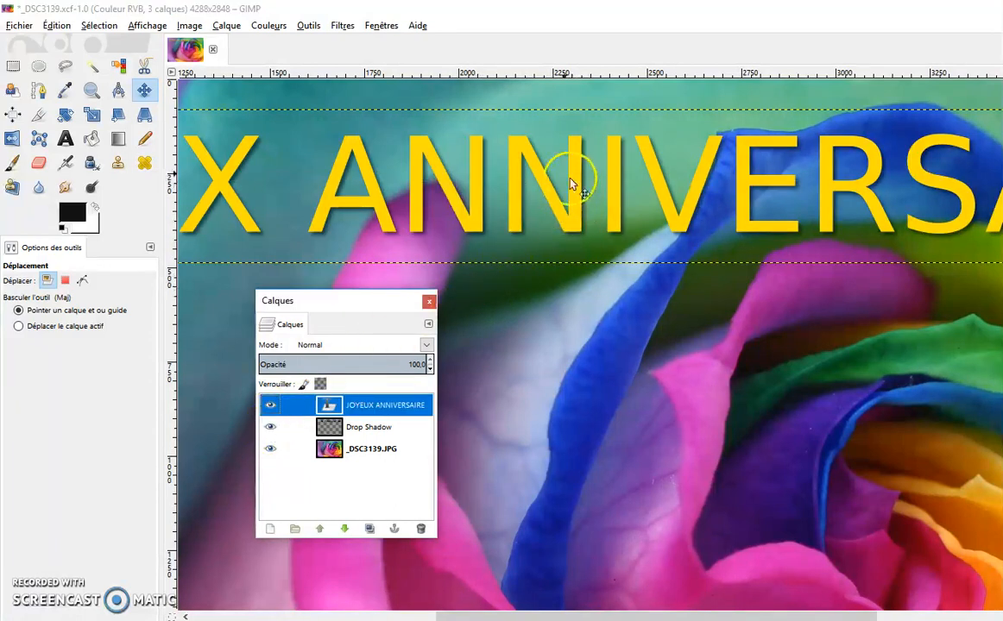
pyautogui.click(270, 426)
pyautogui.click(270, 428)
# Enlarge the canvas to 6000 by 2848 px, keeping the photo at X and Y offset 0 so the empty space lies on its right.
pyautogui.press('-')
pyautogui.press('-')
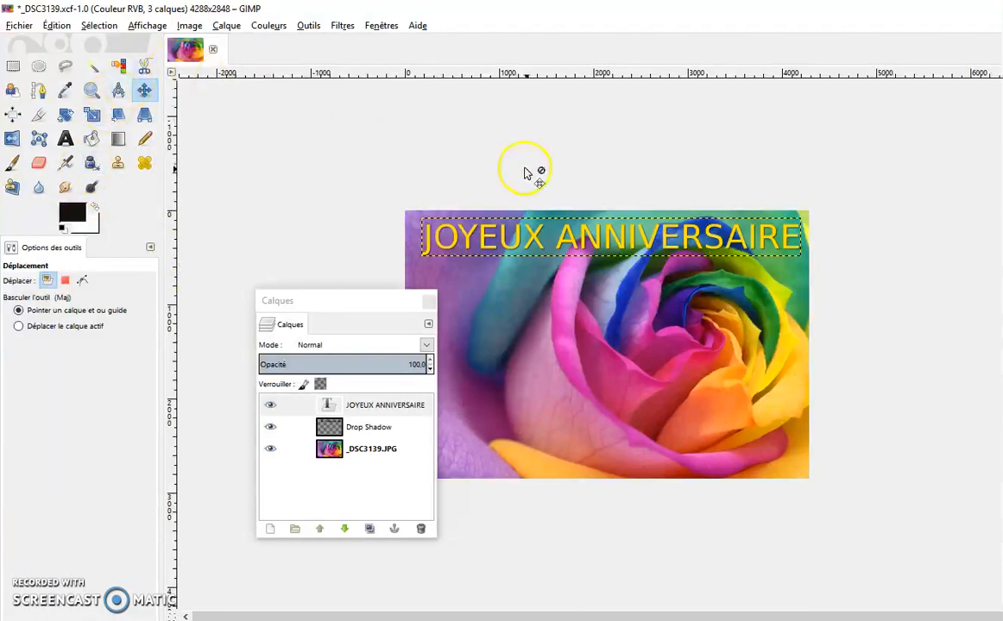
pyautogui.click(189, 25)
pyautogui.click(232, 95)
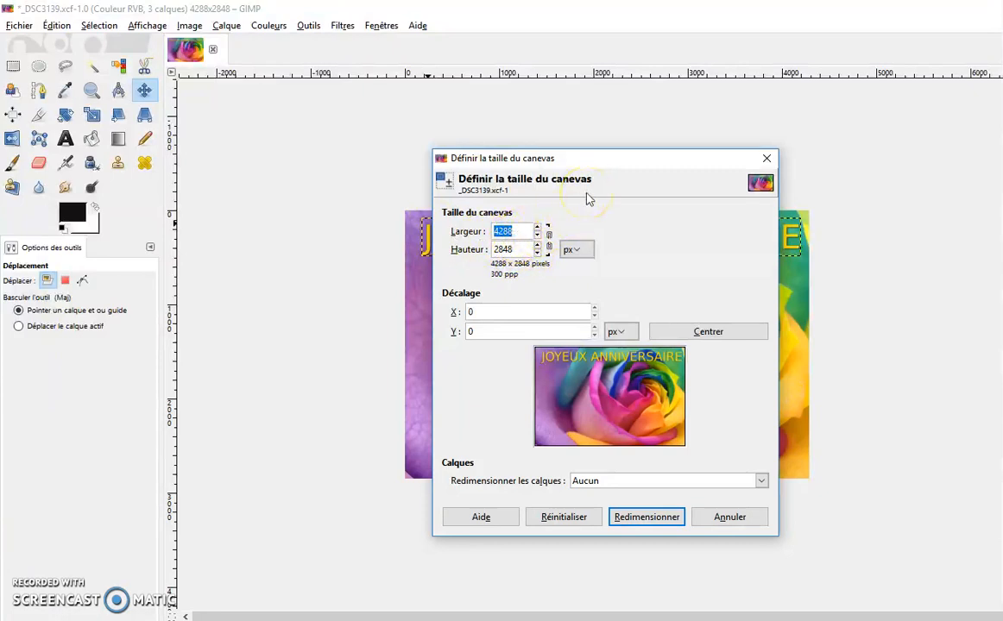
pyautogui.write('6000')
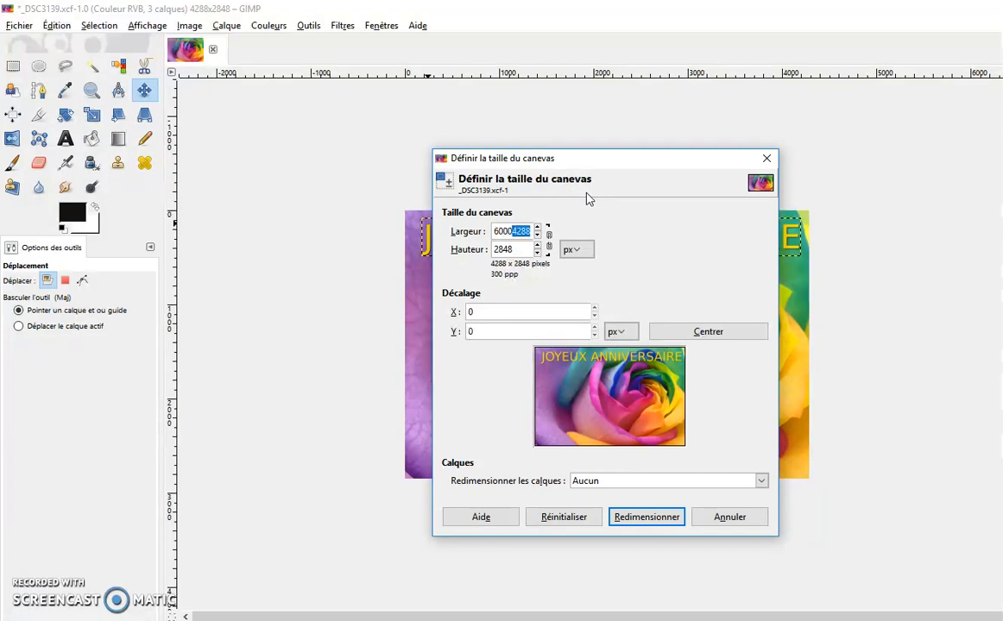
pyautogui.press('Delete')
pyautogui.click(524, 307)
pyautogui.click(527, 249)
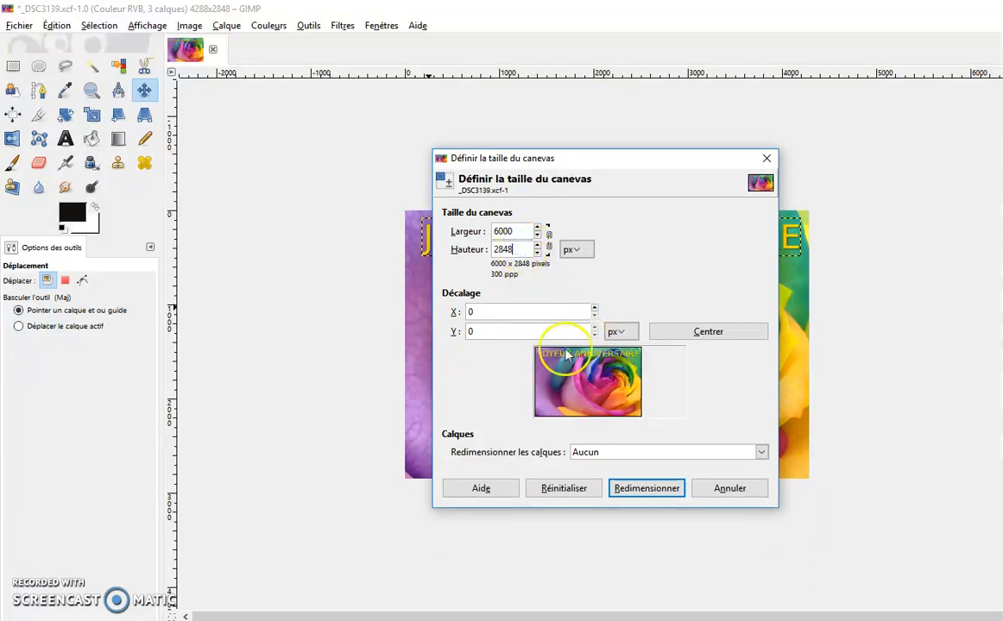
pyautogui.moveTo(592, 383); pyautogui.dragTo(656, 382)
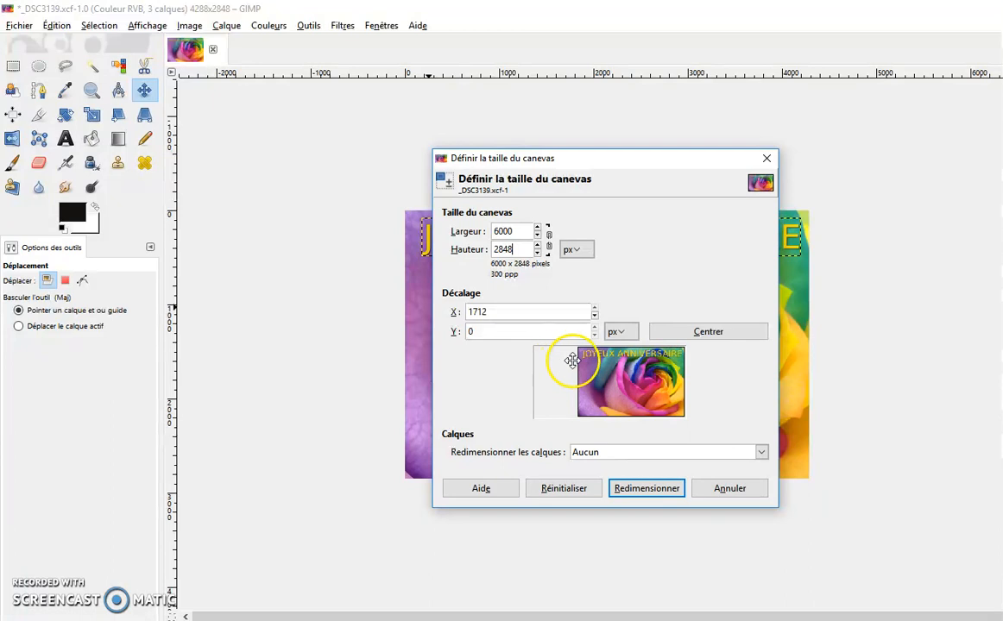
pyautogui.moveTo(595, 380); pyautogui.dragTo(569, 402)
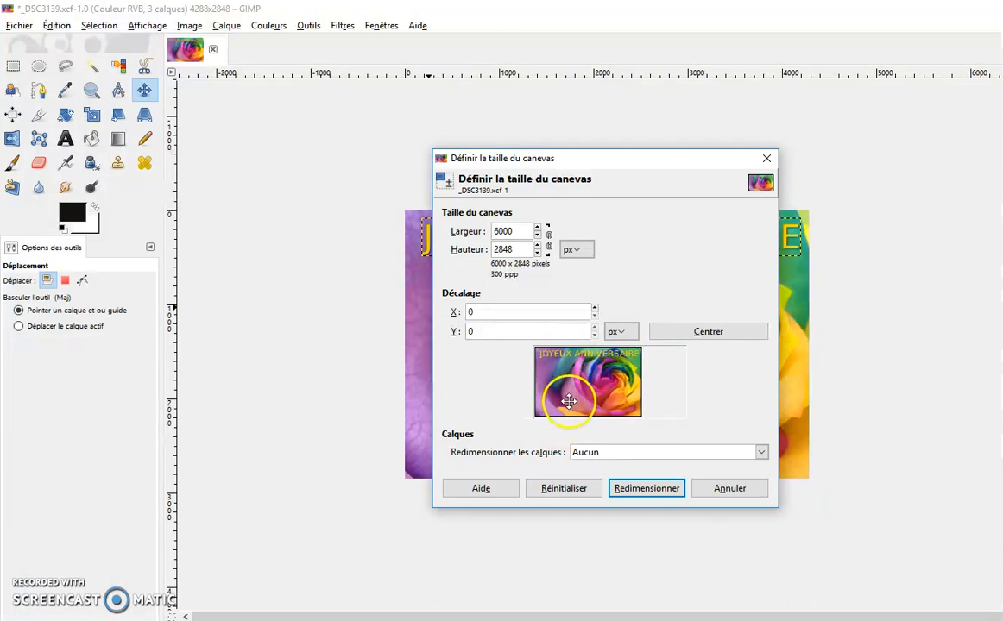
pyautogui.click(656, 488)
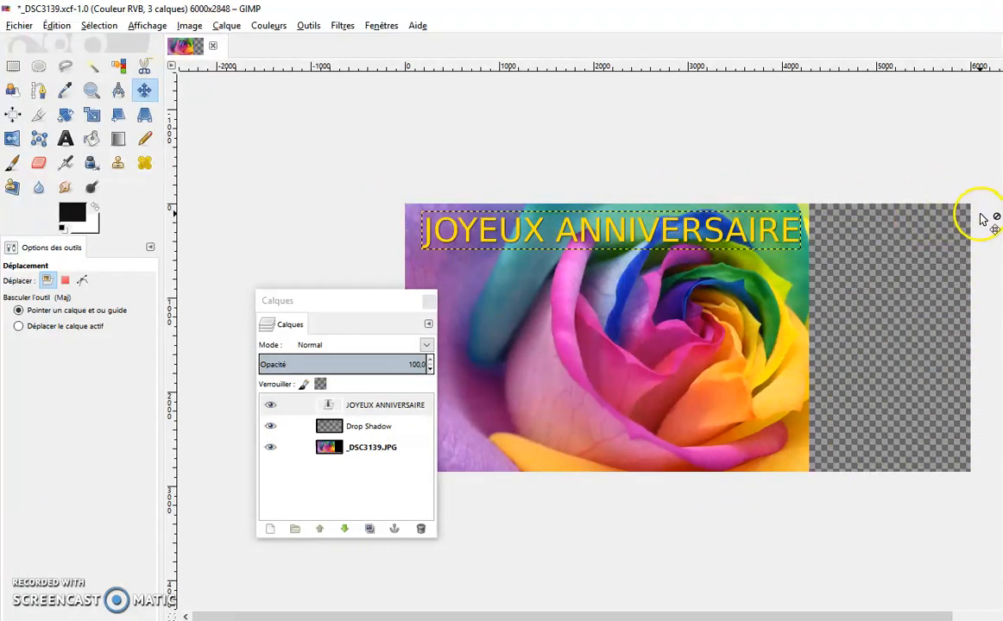
# Create a text box filling the empty canvas area beside the photo with the text "Je te souhaite un très bon anniversaire".
pyautogui.click(66, 140)
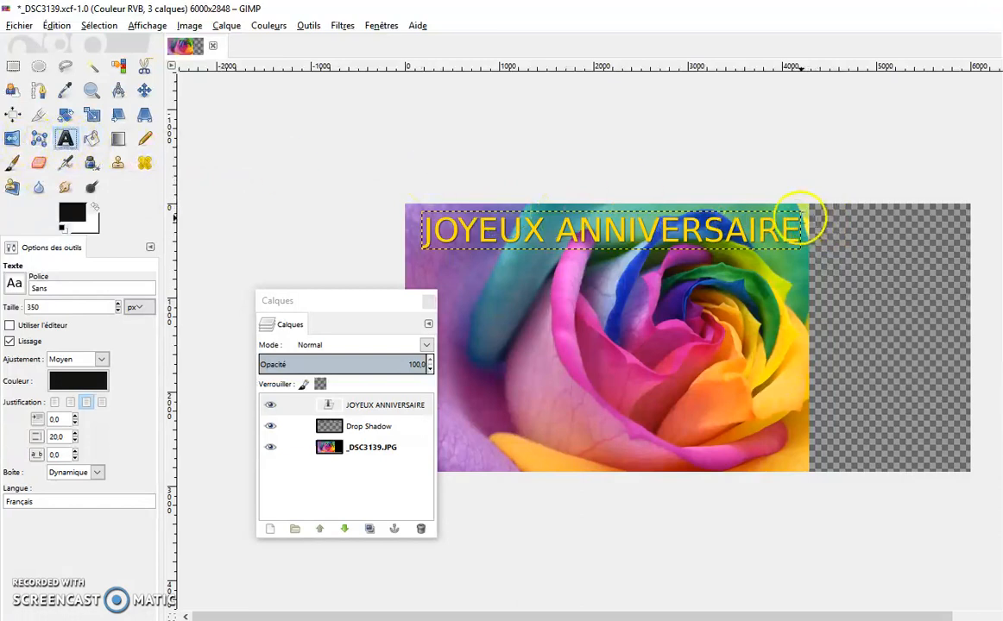
pyautogui.moveTo(824, 218); pyautogui.dragTo(956, 455)
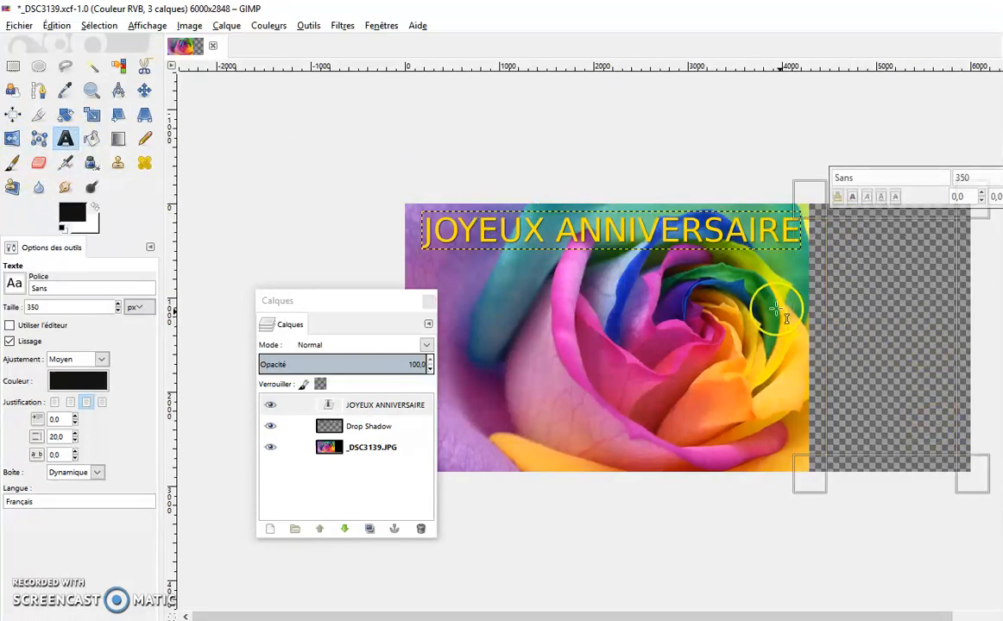
pyautogui.write('jE')
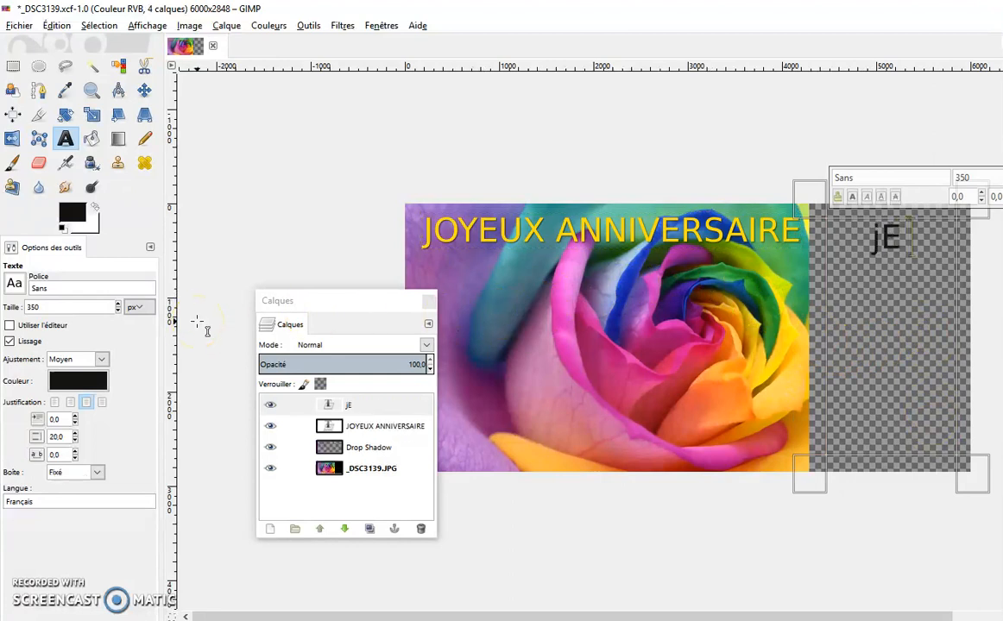
pyautogui.hotkey('ctrl', 'a')
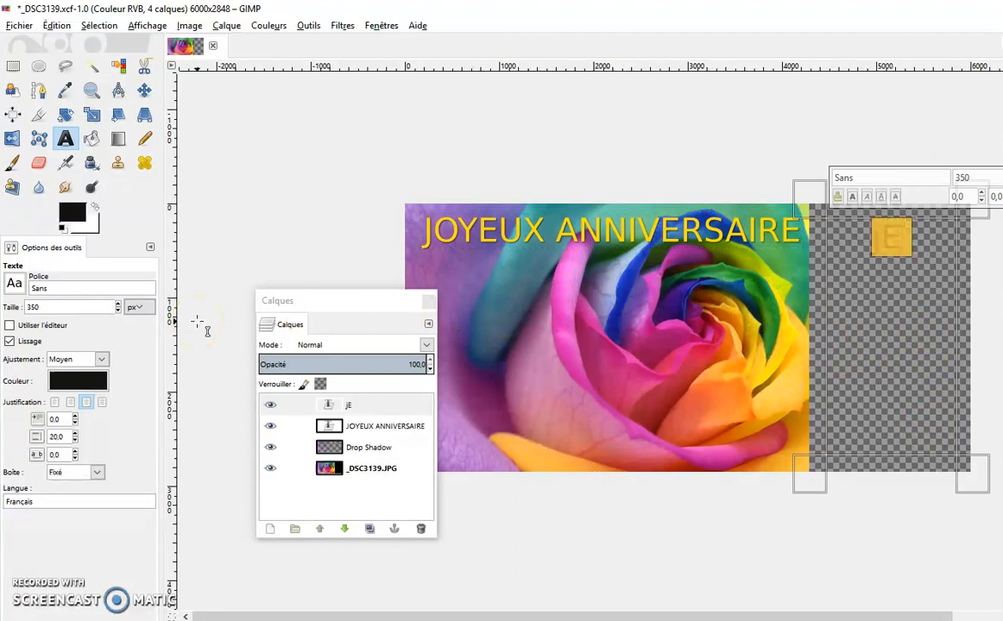
pyautogui.write('Je te souh')
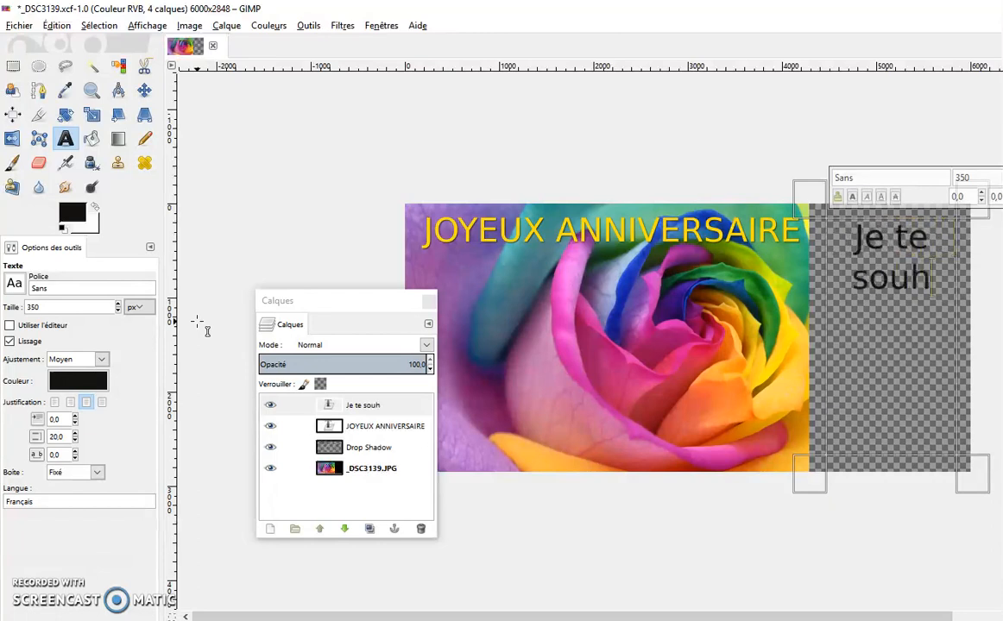
pyautogui.write('aite un t')
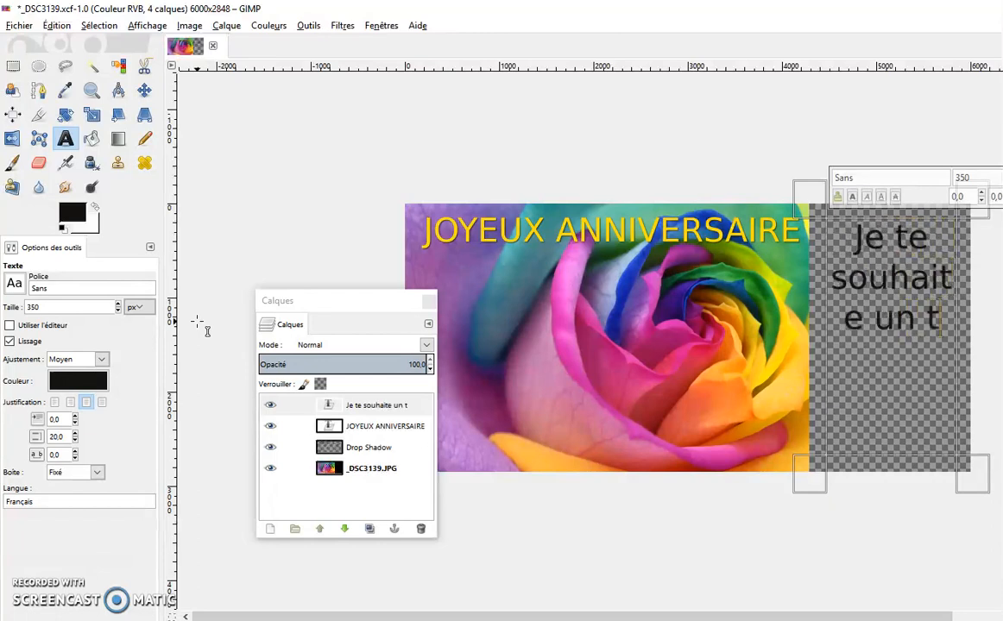
pyautogui.write('rès bon anniver')
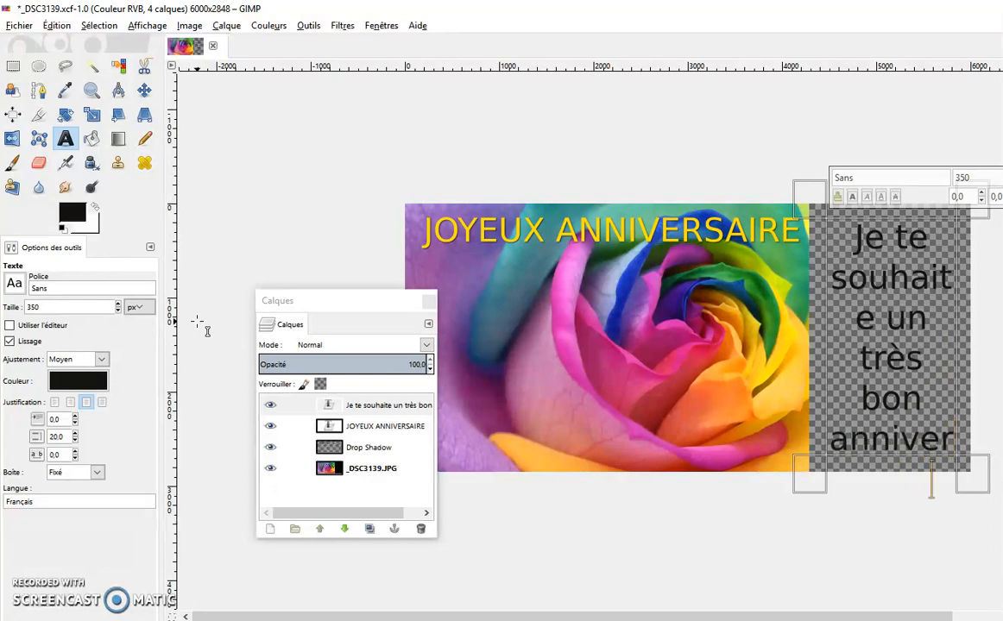
# Select the whole greeting in the text box and set its font size to 300 px.
pyautogui.hotkey('shift', 'Up')
pyautogui.hotkey('shift', 'Up')
pyautogui.hotkey('shift', 'Up')
pyautogui.hotkey('shift', 'Up')
pyautogui.hotkey('shift', 'Up')
pyautogui.hotkey('shift', 'Up')
pyautogui.hotkey('shift', 'Up')
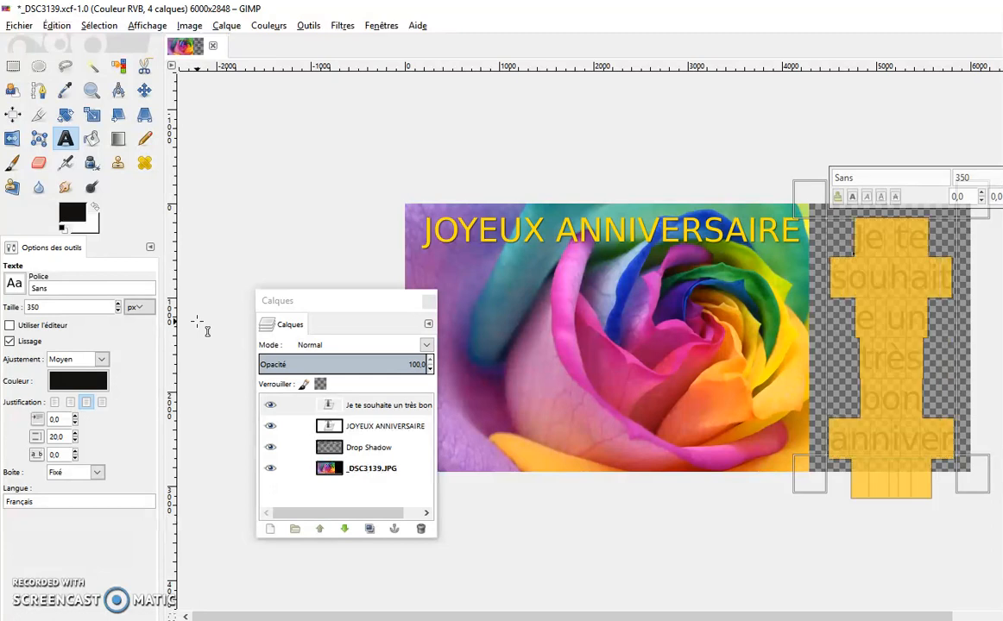
pyautogui.click(62, 308)
pyautogui.hotkey('ctrl', 'a')
pyautogui.write('300')
pyautogui.press('Return')
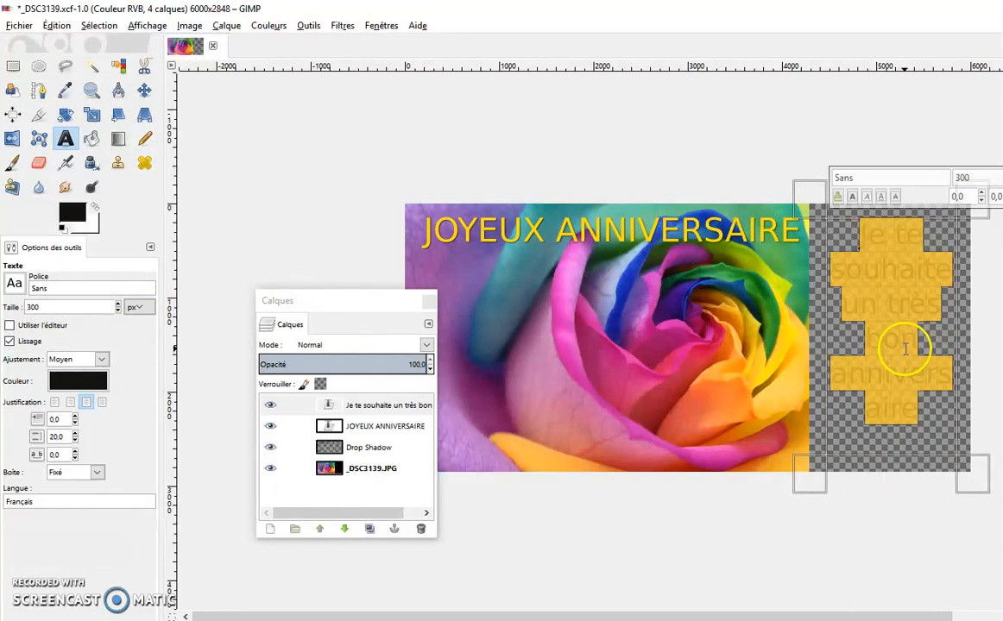
# Colour the selected greeting yellow (ffde06) and leave text editing for the Move tool.
pyautogui.click(85, 399)
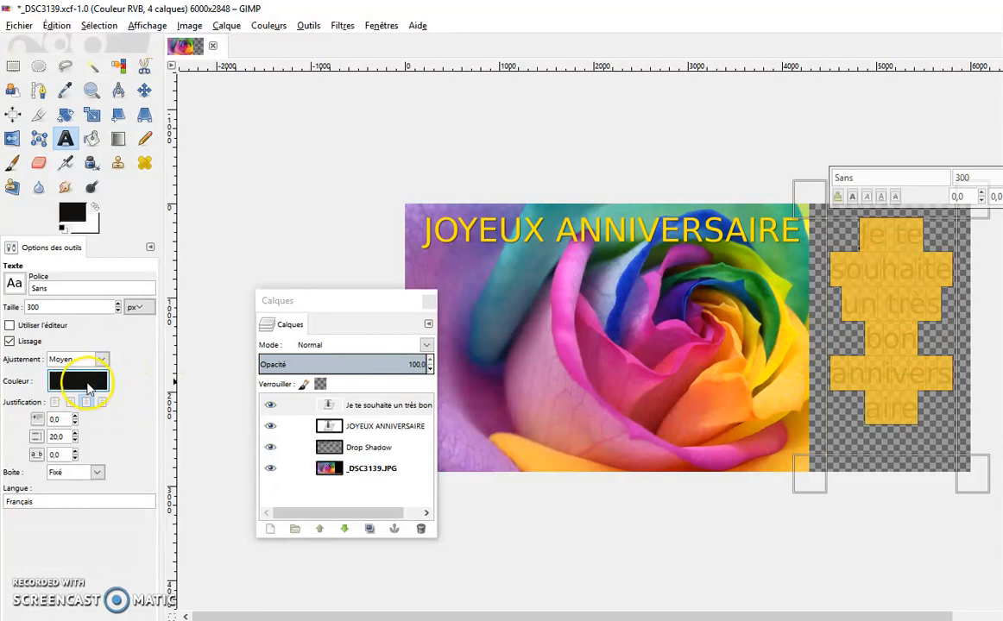
pyautogui.click(143, 422)
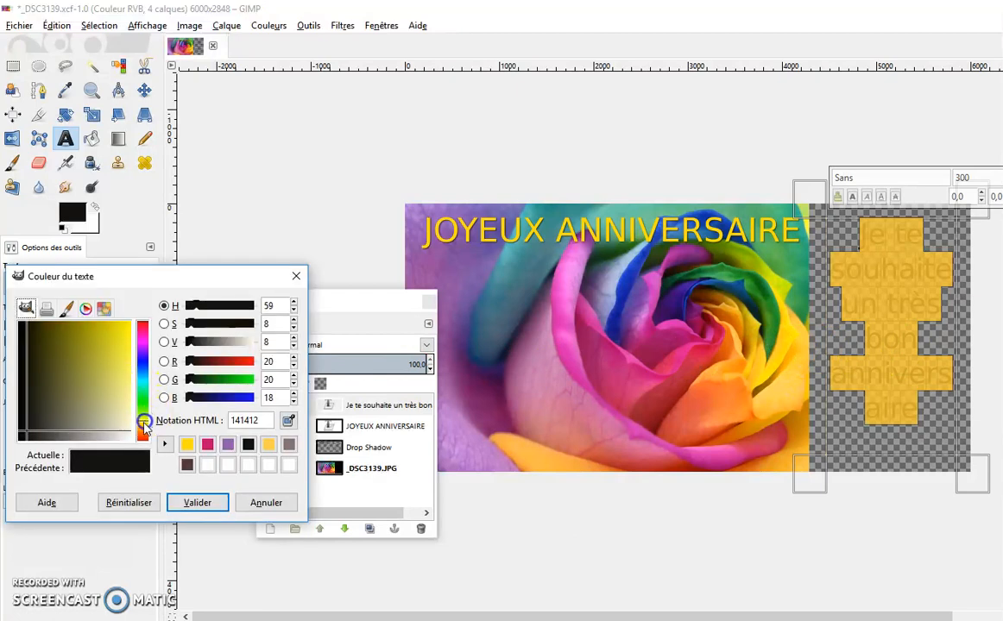
pyautogui.click(187, 444)
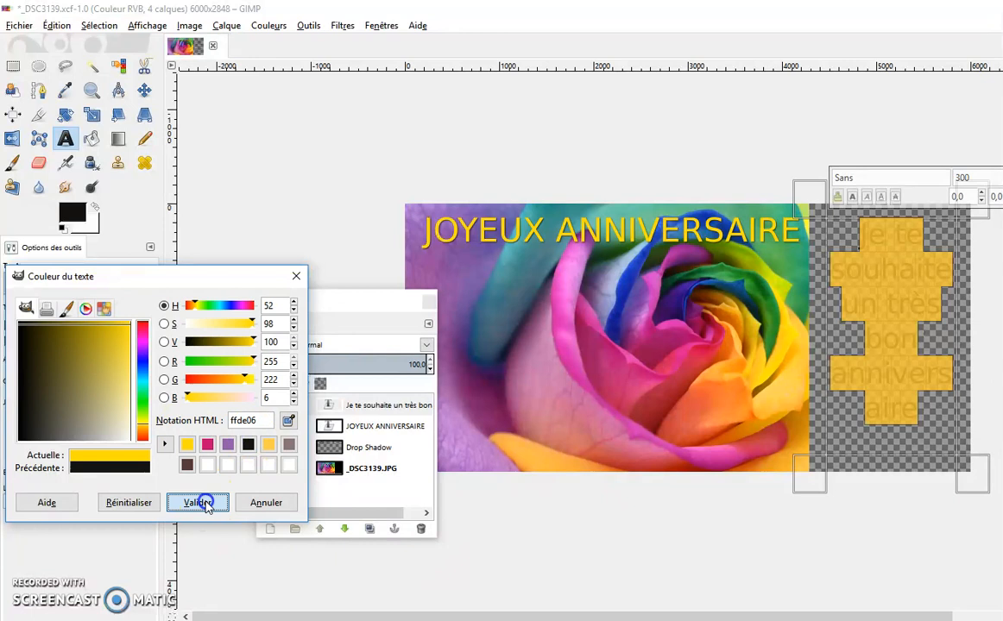
pyautogui.click(197, 503)
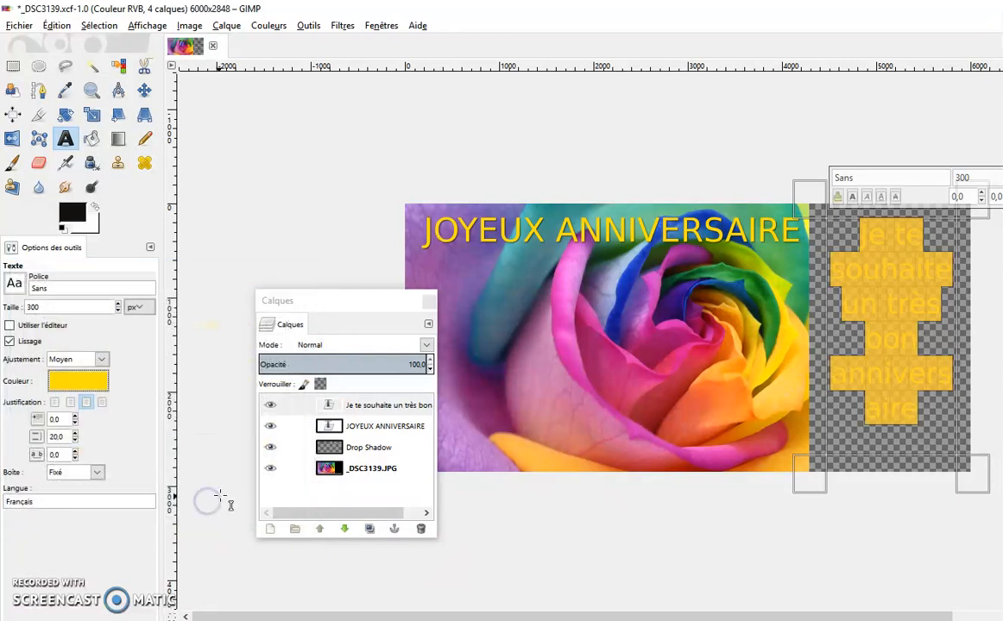
pyautogui.click(337, 302)
pyautogui.click(144, 90)
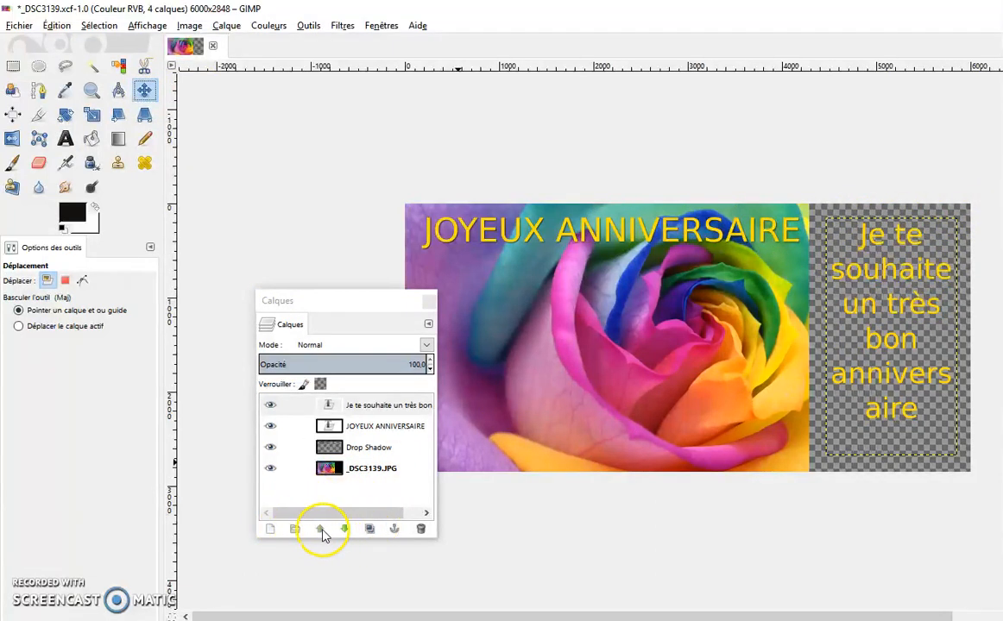
# Add a new 6000 by 2848 px layer filled with white and place it at the very bottom of the layer stack.
pyautogui.click(270, 529)
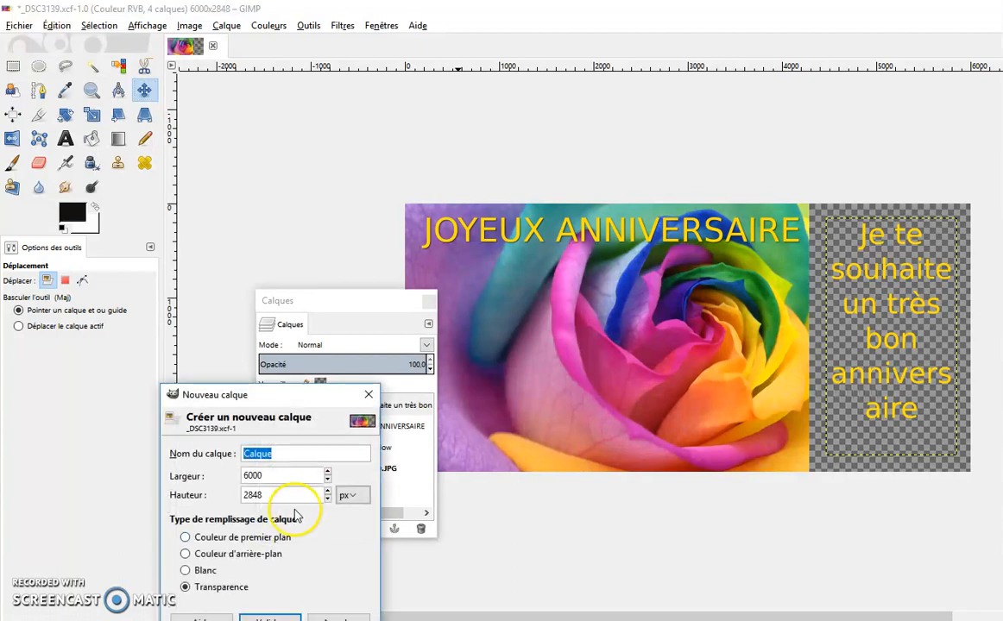
pyautogui.click(204, 572)
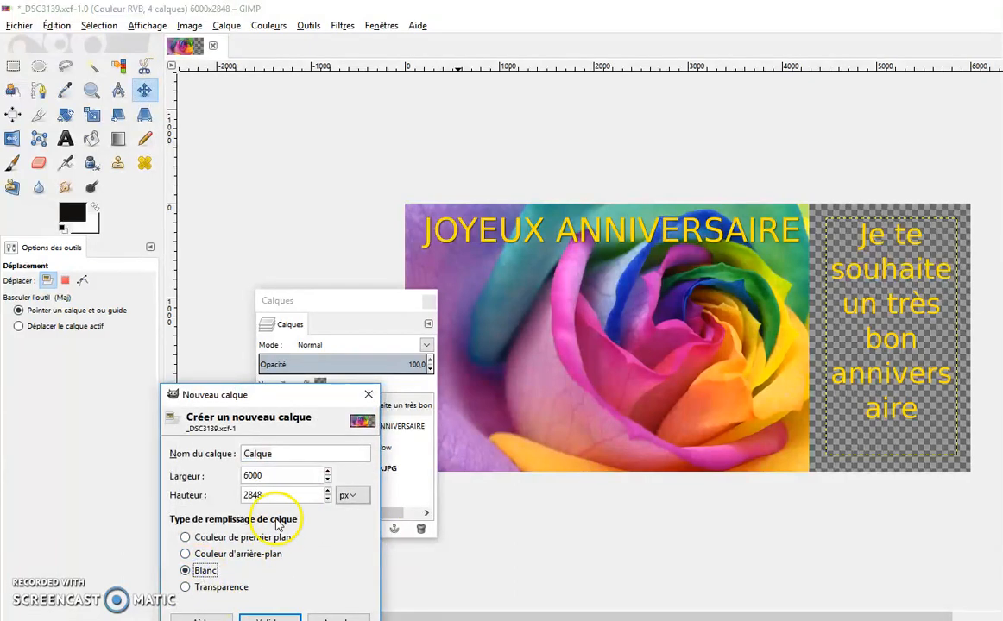
pyautogui.moveTo(259, 394); pyautogui.dragTo(173, 211)
pyautogui.click(184, 460)
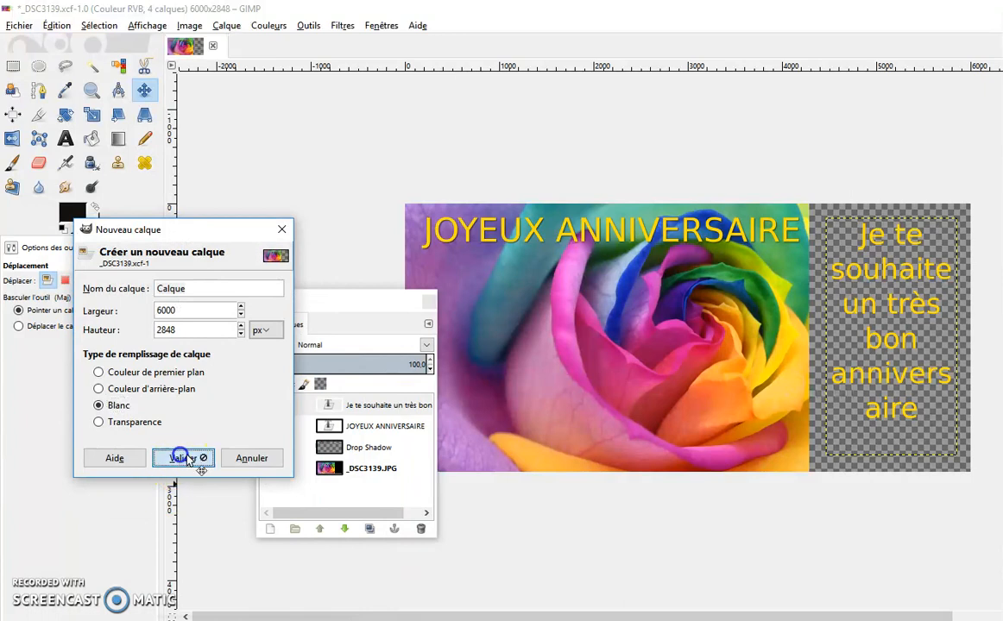
pyautogui.moveTo(393, 407); pyautogui.dragTo(382, 492)
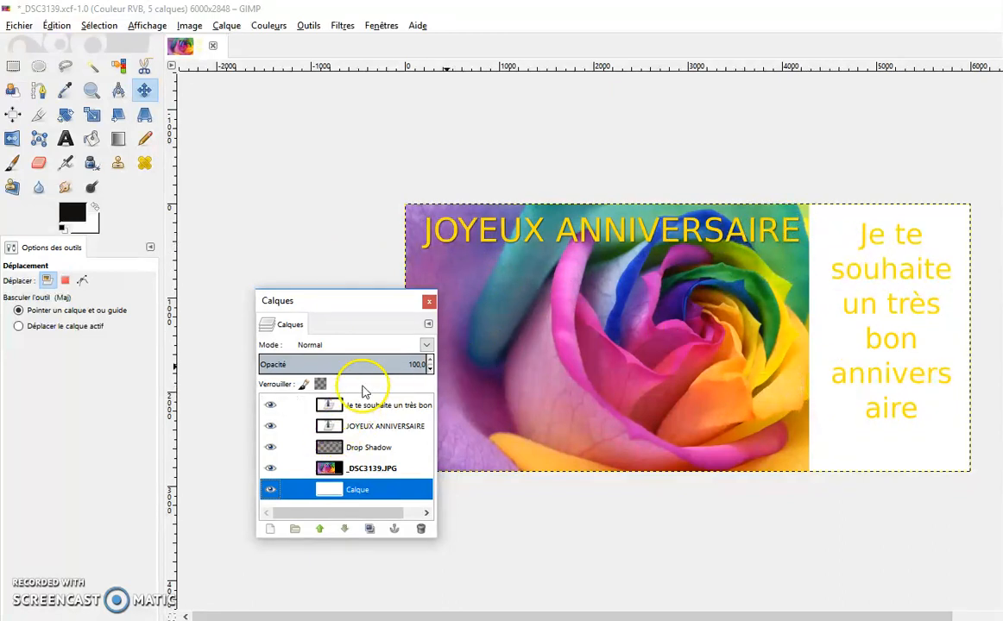
# Open the JOYEUX ANNIVERSAIRE text for editing and select all its lettering to review the text settings.
pyautogui.click(66, 140)
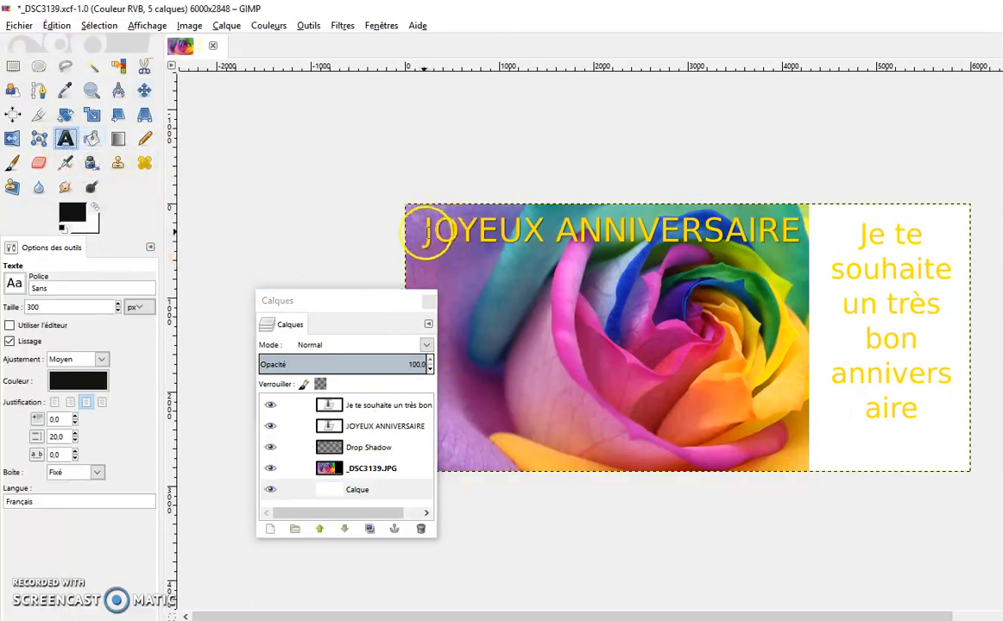
pyautogui.click(420, 230)
pyautogui.moveTo(465, 232); pyautogui.dragTo(798, 231)
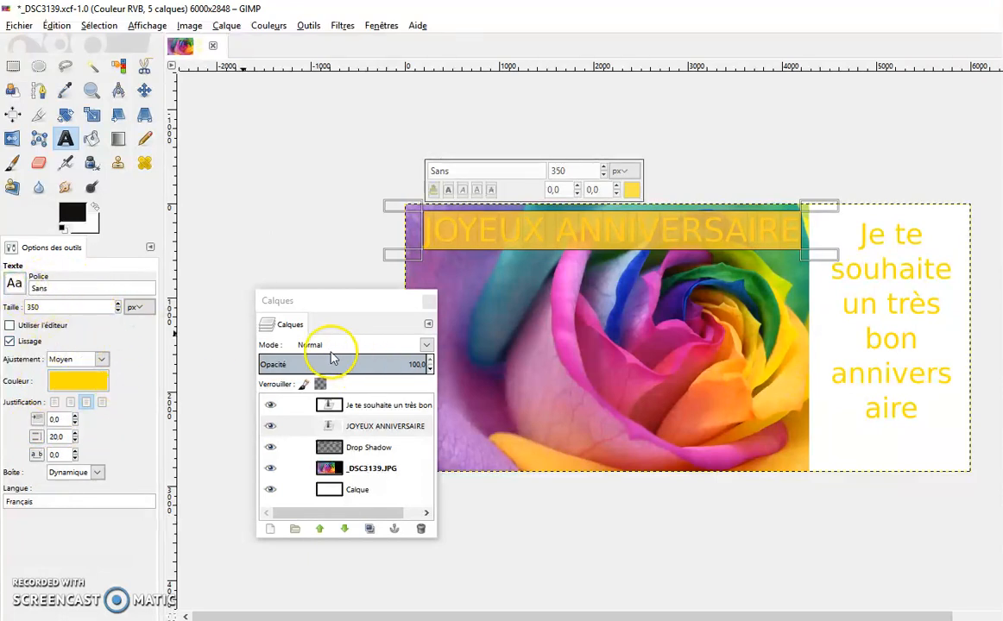
# Try moving the JOYEUX ANNIVERSAIRE title separately from its shadow, undo the move, and reselect the title layer.
pyautogui.click(144, 89)
pyautogui.moveTo(598, 241); pyautogui.dragTo(594, 247)
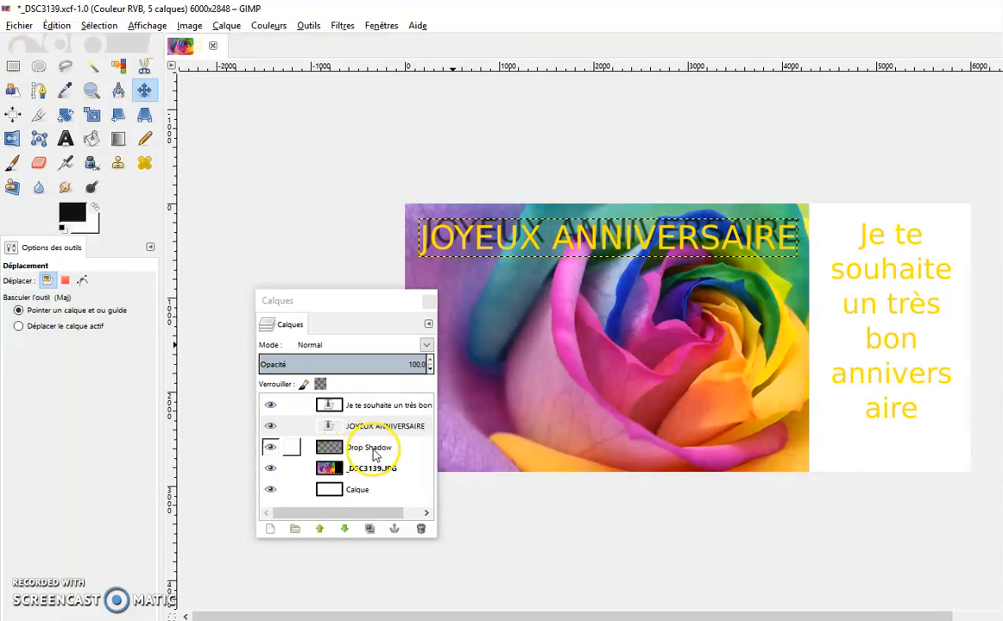
pyautogui.press('ctrl')
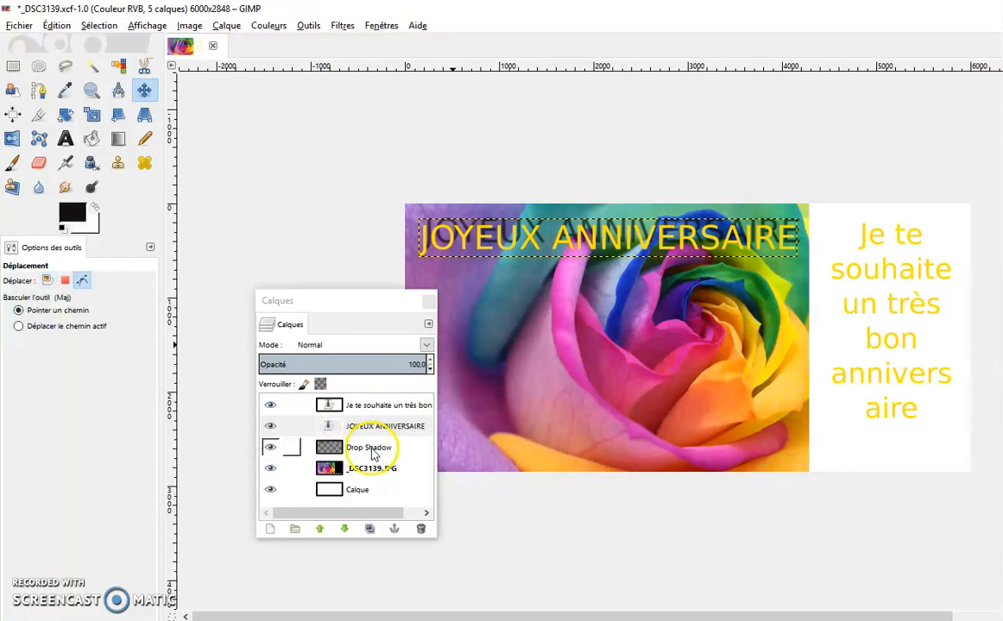
pyautogui.hotkey('ctrl', 'z')
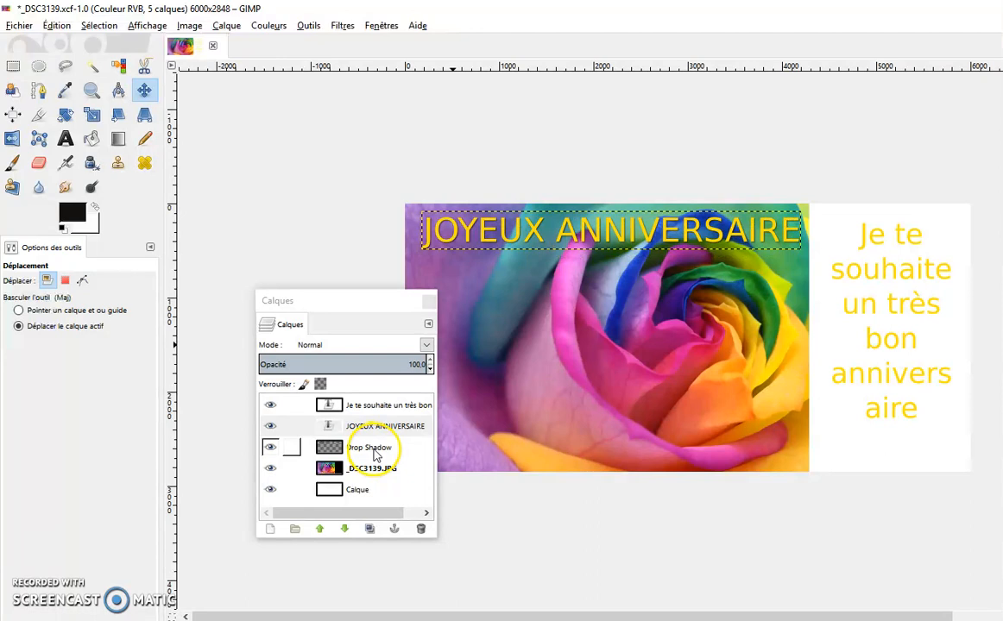
pyautogui.click(375, 455)
pyautogui.click(385, 429)
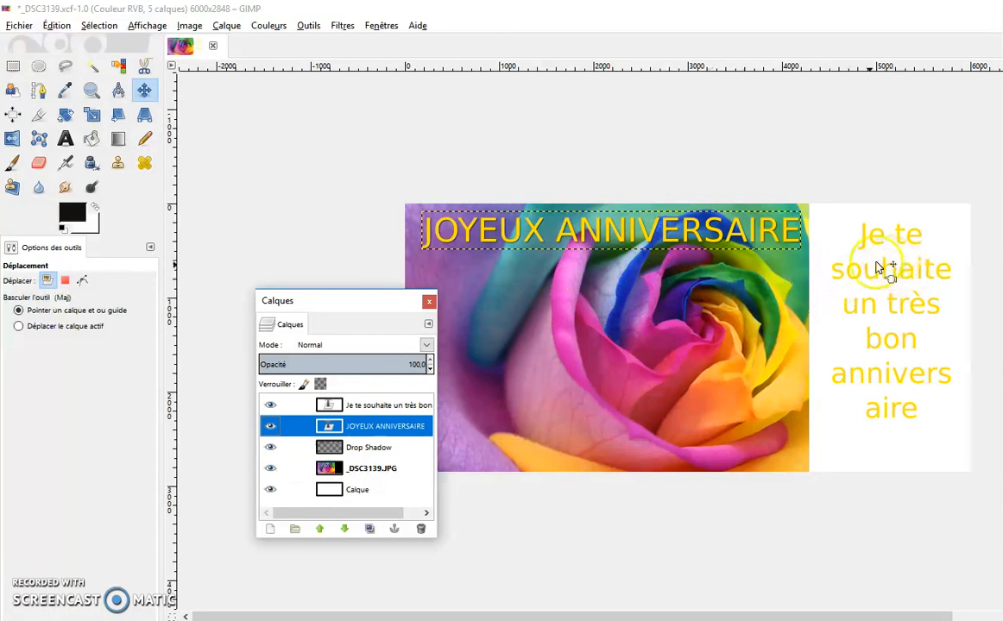
# Review the canvas size and offset settings, and leave them without resizing.
pyautogui.click(189, 25)
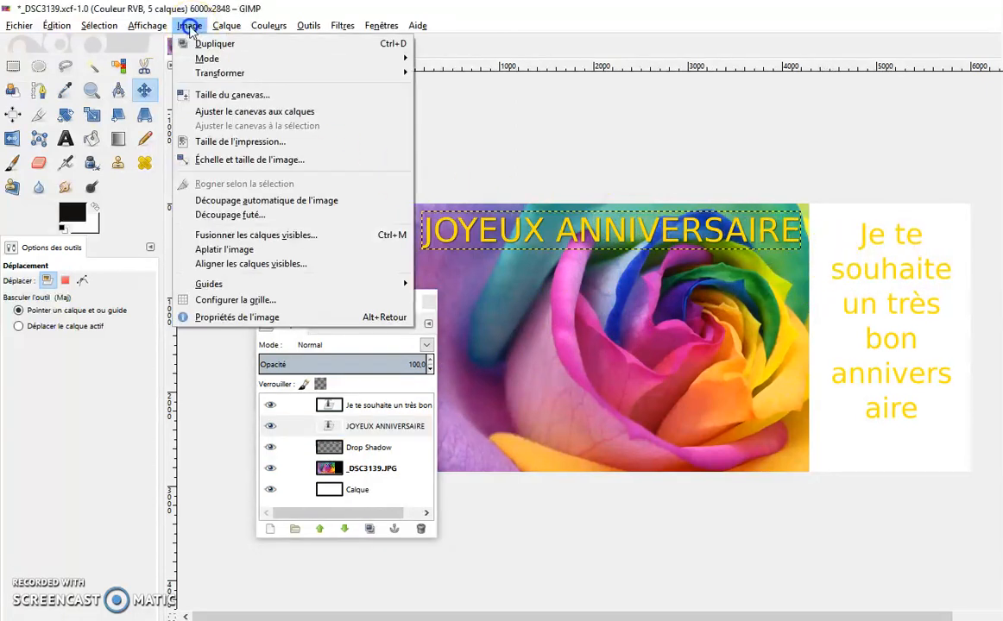
pyautogui.click(247, 97)
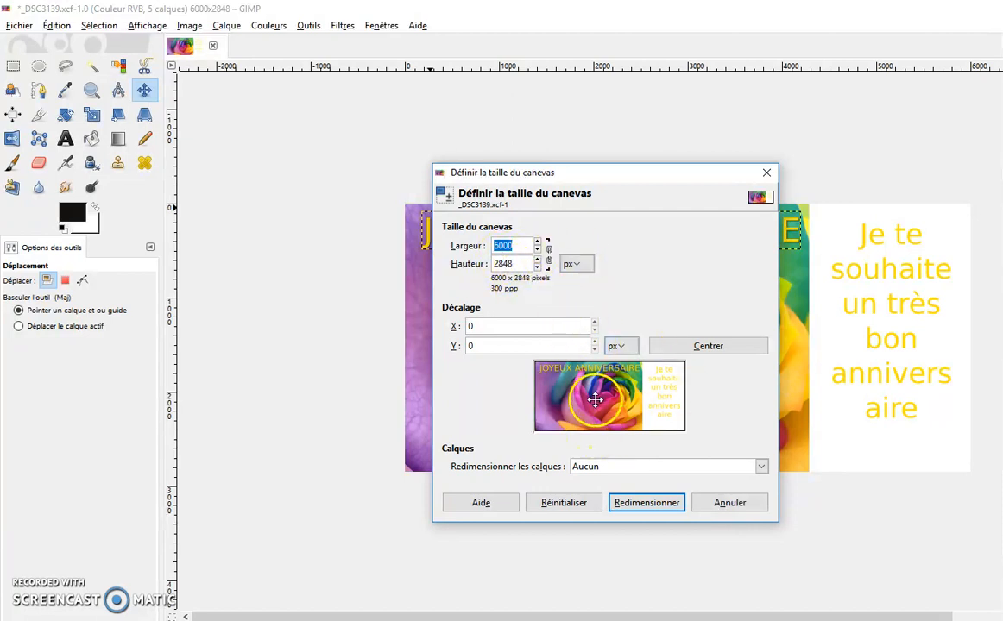
pyautogui.click(727, 503)
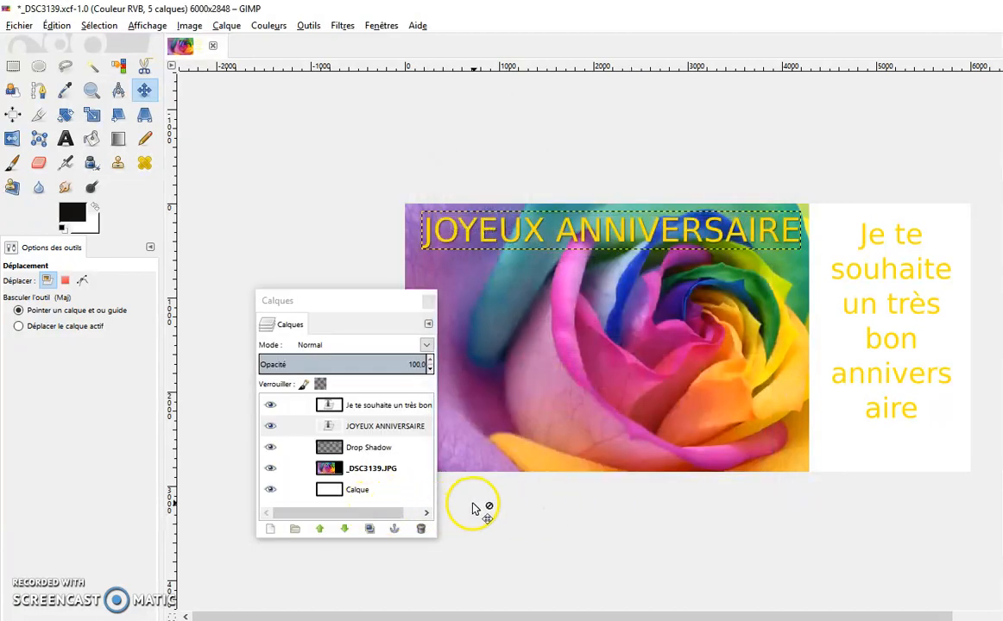